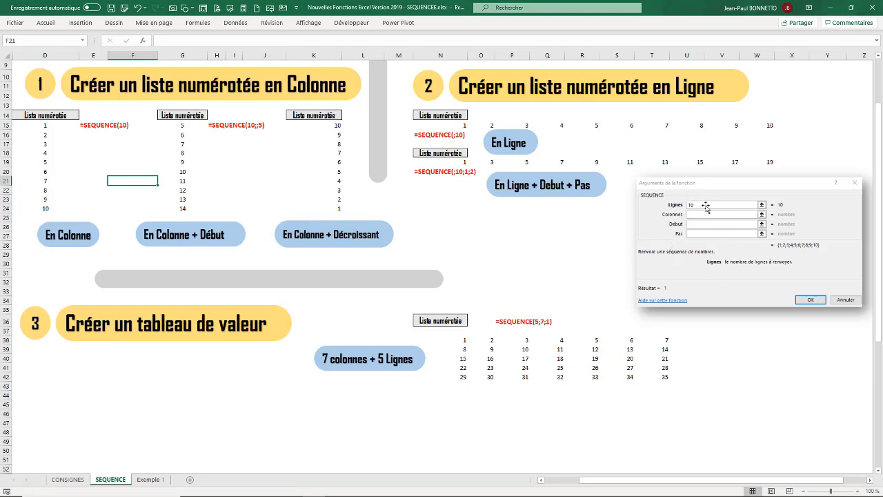
# - Fill the cells D44 to Y44 with light grey to form a separator band below the examples
pyautogui.click(693, 215)
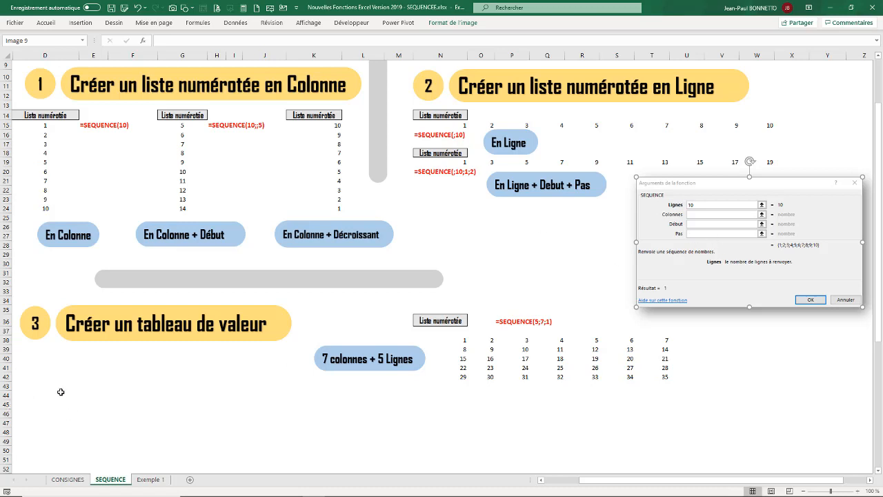
pyautogui.moveTo(48, 398); pyautogui.dragTo(823, 394)
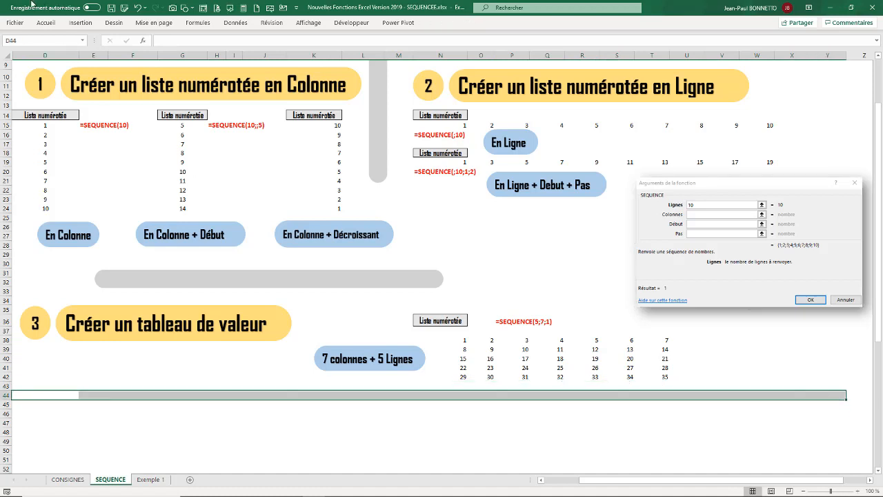
pyautogui.click(47, 23)
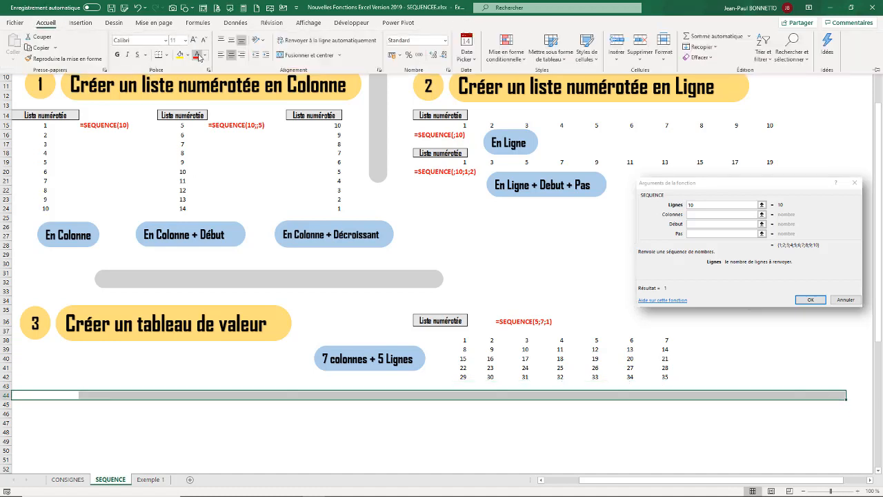
pyautogui.click(188, 56)
pyautogui.click(197, 83)
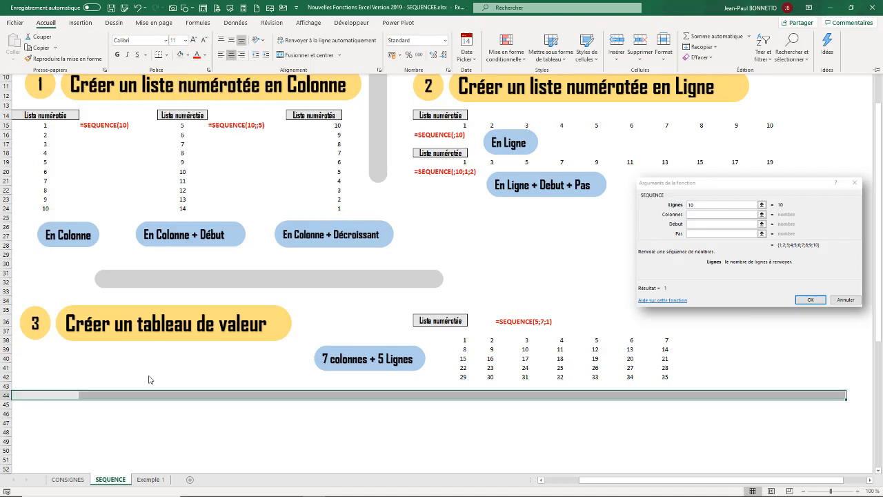
# - Enter =SEQUENCE(20) in cell D46 to generate a vertical numbered list, and select the spilled range D46:D65
pyautogui.click(41, 416)
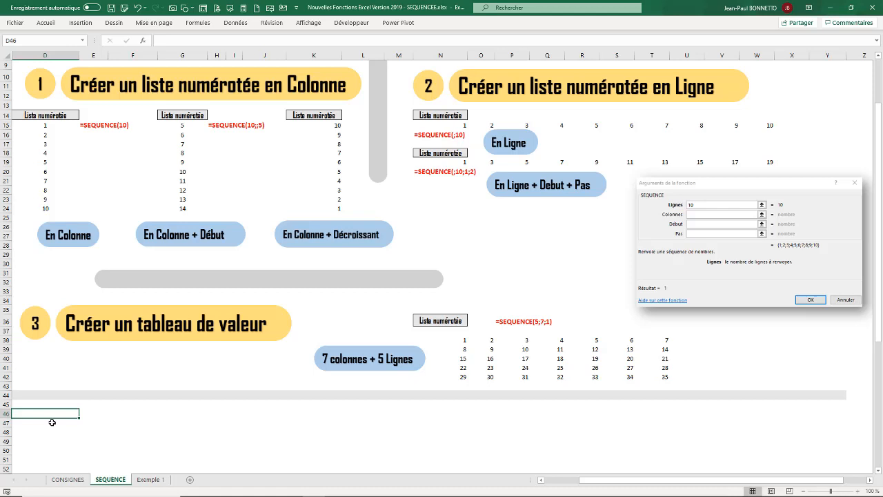
pyautogui.write('=seq')
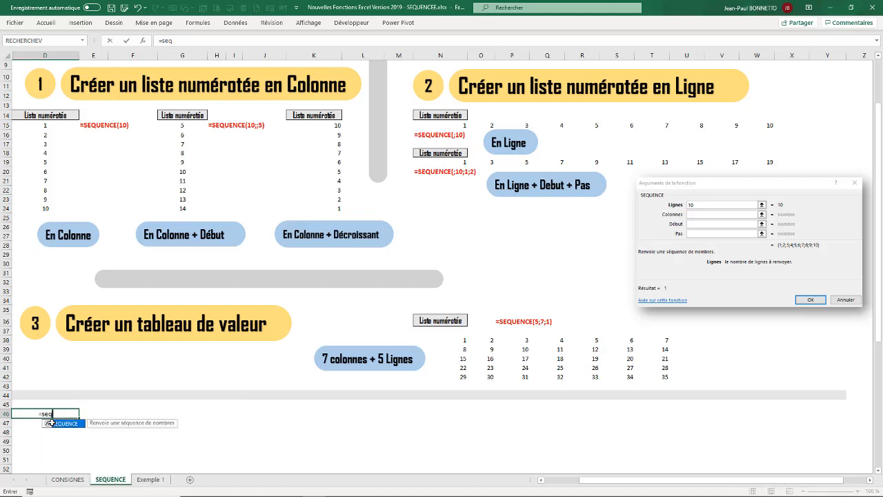
pyautogui.doubleClick(47, 423)
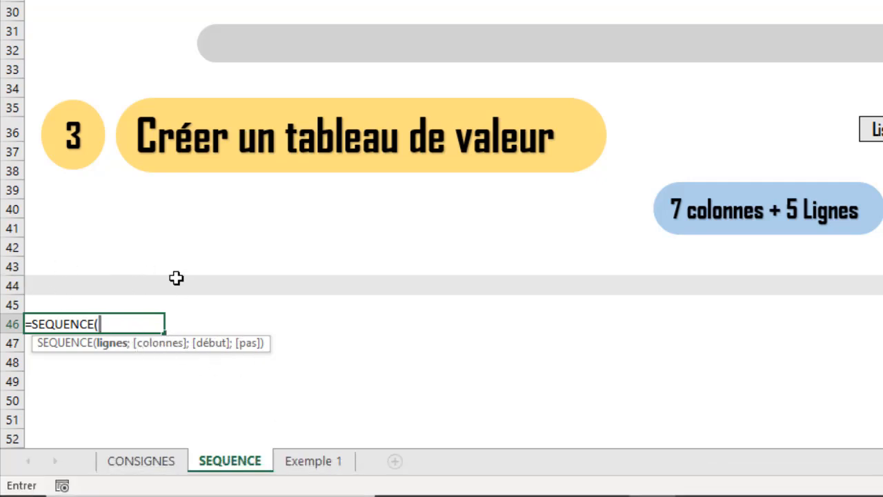
pyautogui.write('20)')
pyautogui.press('Return')
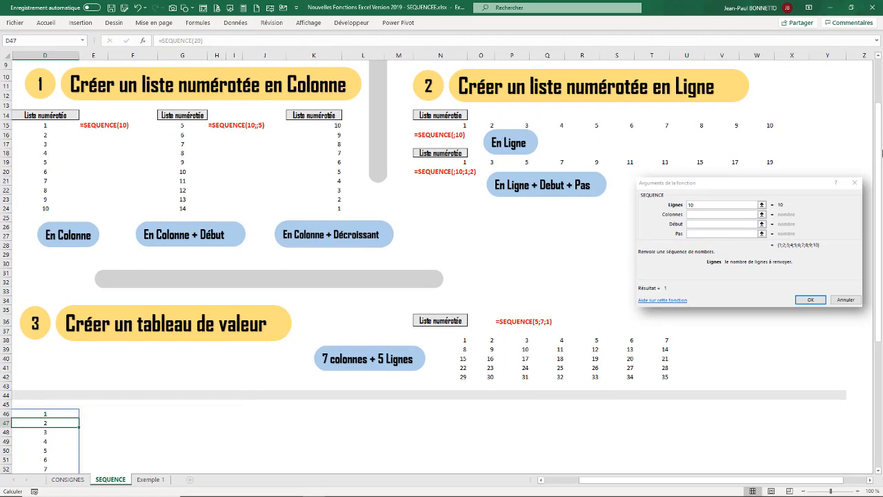
pyautogui.moveTo(882, 153); pyautogui.dragTo(882, 234)
pyautogui.click(47, 252)
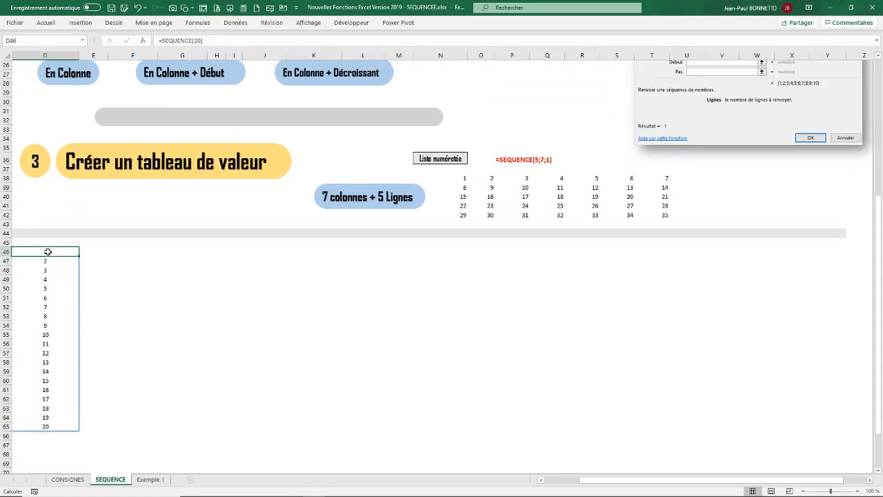
pyautogui.moveTo(47, 251); pyautogui.dragTo(33, 422)
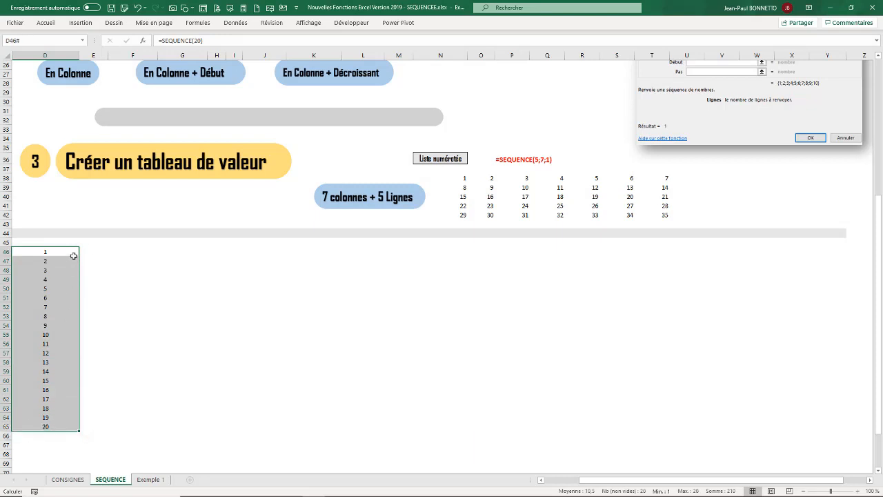
# - Enter 1 in cell E46 and fill a linear series down the column to 20
pyautogui.click(104, 253)
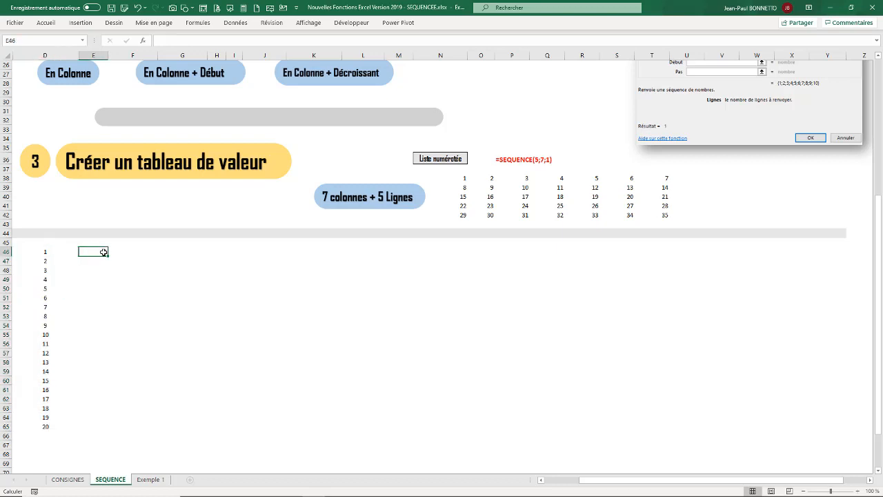
pyautogui.press('Return')
pyautogui.click(104, 253)
pyautogui.click(48, 25)
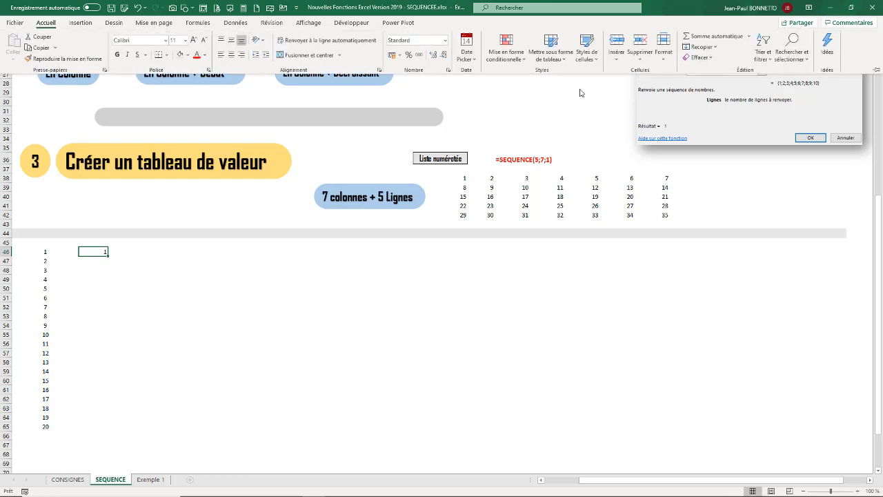
pyautogui.click(700, 50)
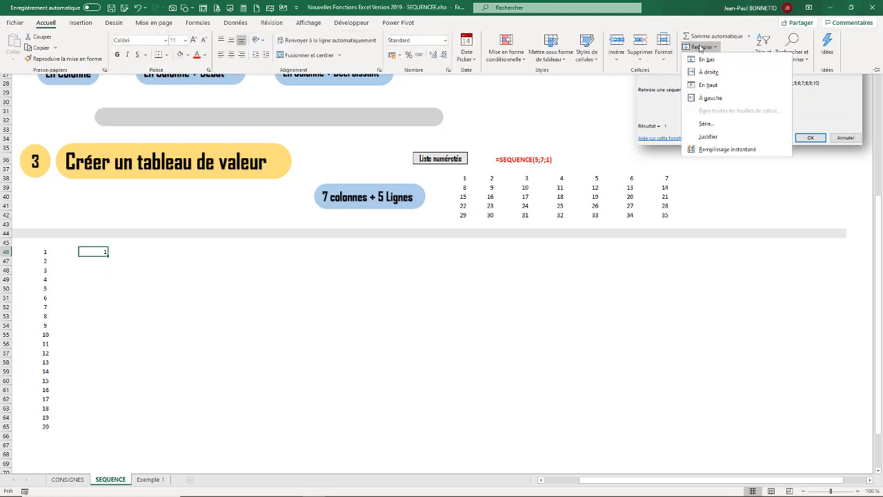
pyautogui.click(704, 129)
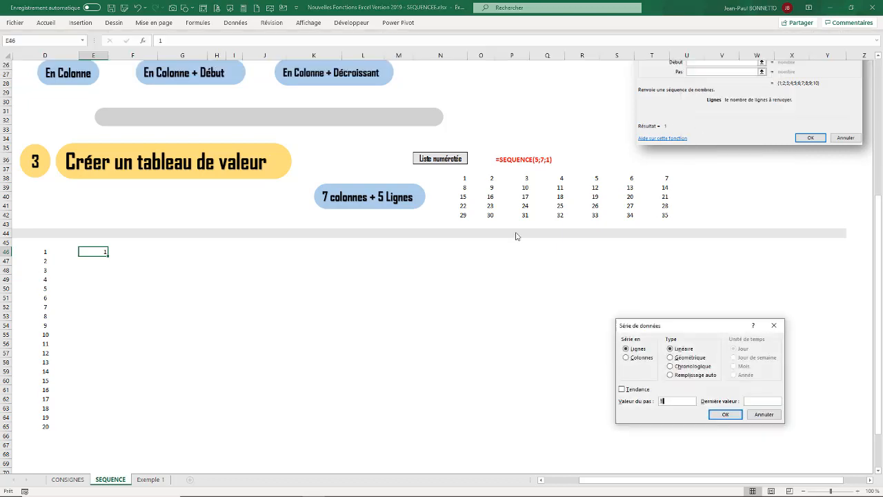
pyautogui.click(627, 357)
pyautogui.click(724, 415)
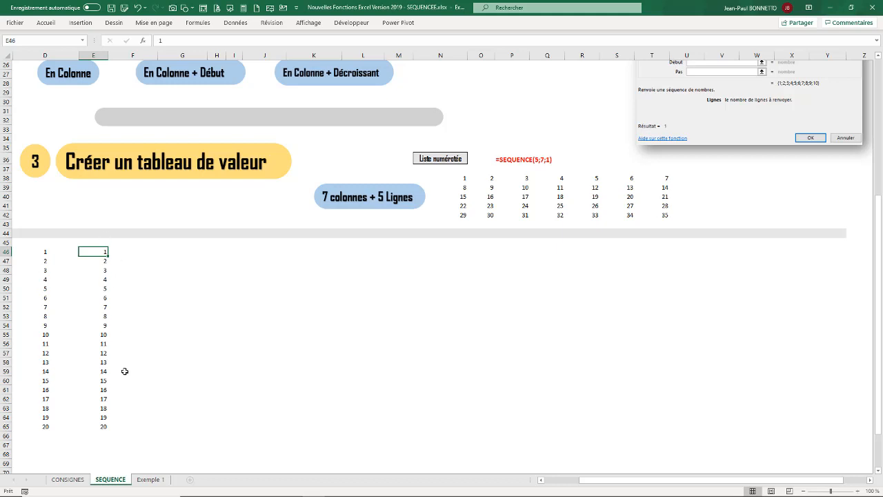
# - Delete the manually filled series in column E and select cell D46
pyautogui.moveTo(103, 252); pyautogui.dragTo(107, 428)
pyautogui.press('Delete')
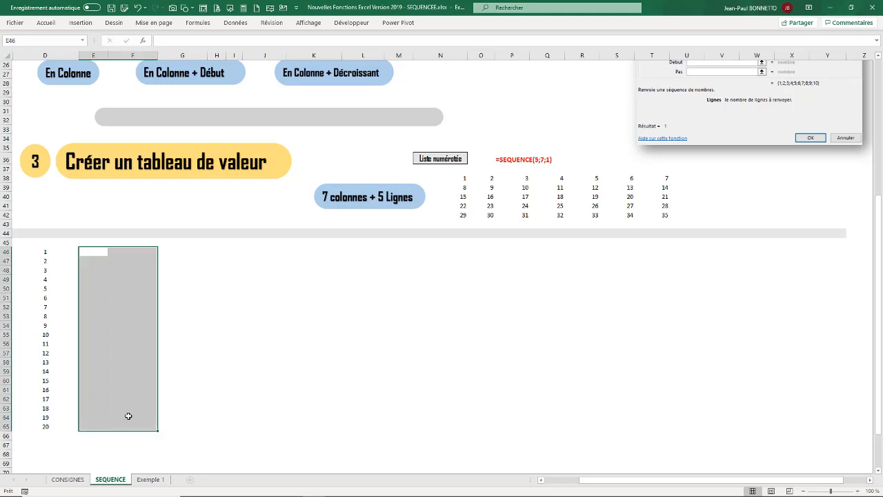
pyautogui.click(43, 251)
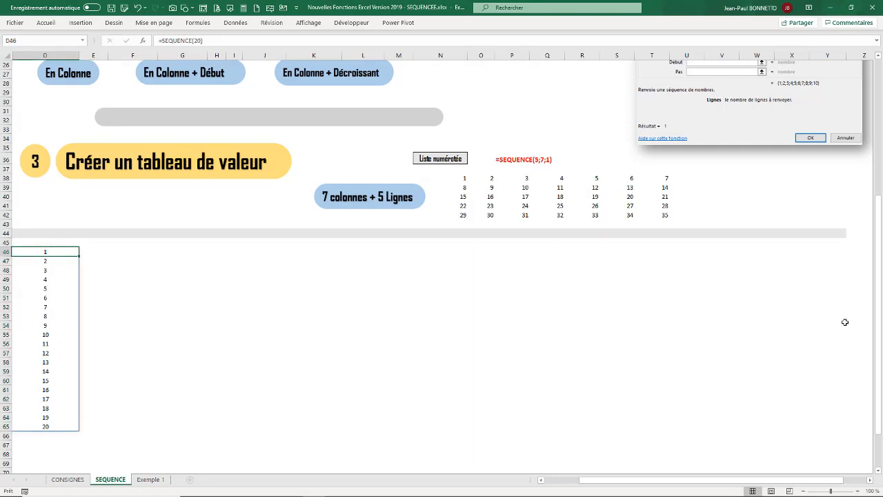
# - Enter =SEQUENCE(20;;5) in cell G46 to generate a 20-row list starting at 5, and examine the list down to its end
pyautogui.moveTo(880, 305); pyautogui.dragTo(881, 254)
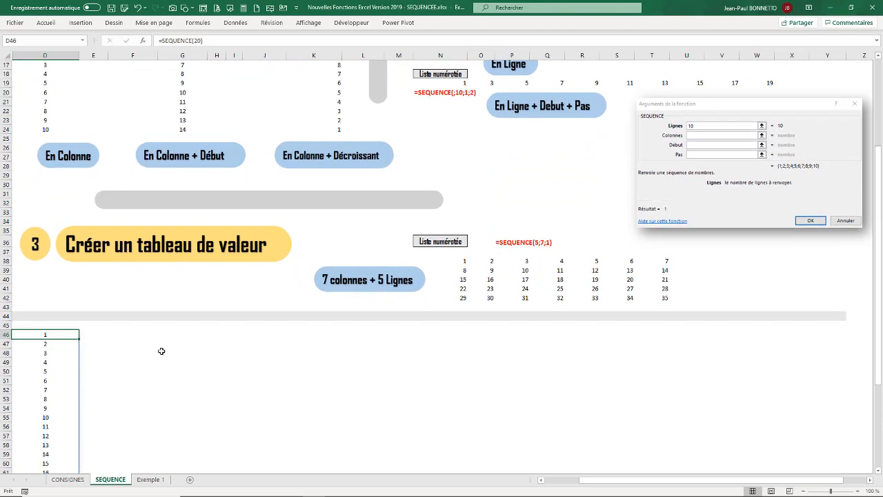
pyautogui.click(170, 333)
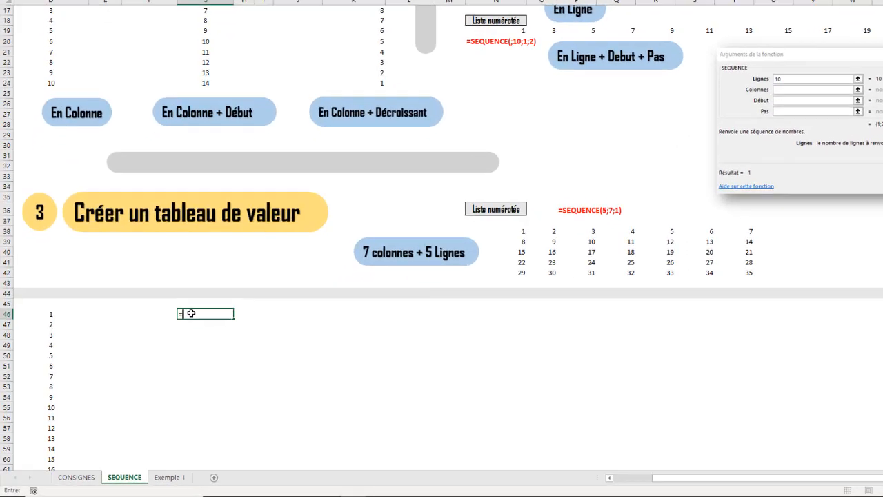
pyautogui.press('Escape')
pyautogui.write('=sé')
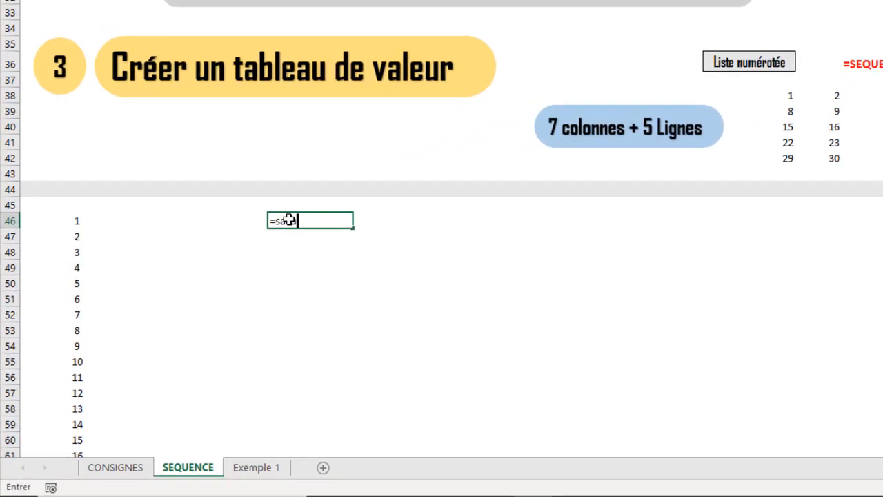
pyautogui.press('BackSpace')
pyautogui.press('BackSpace')
pyautogui.press('BackSpace')
pyautogui.write('"')
pyautogui.write('é')
pyautogui.press('BackSpace')
pyautogui.write('e')
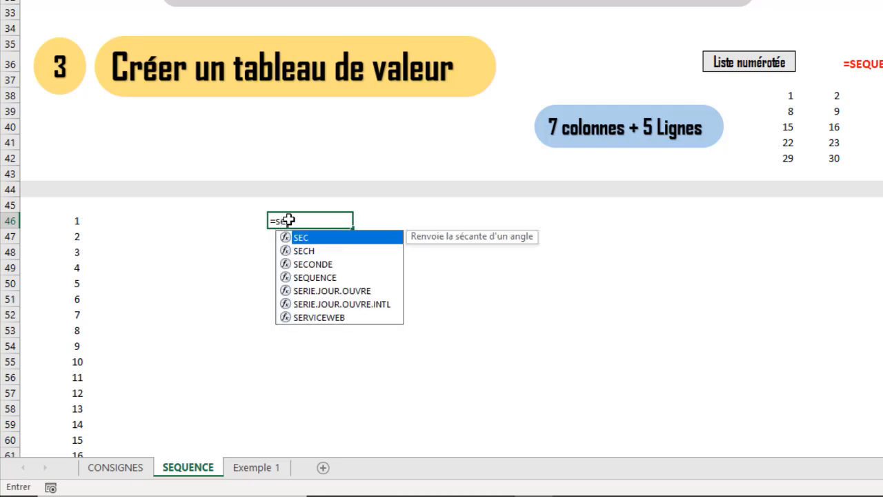
pyautogui.doubleClick(291, 279)
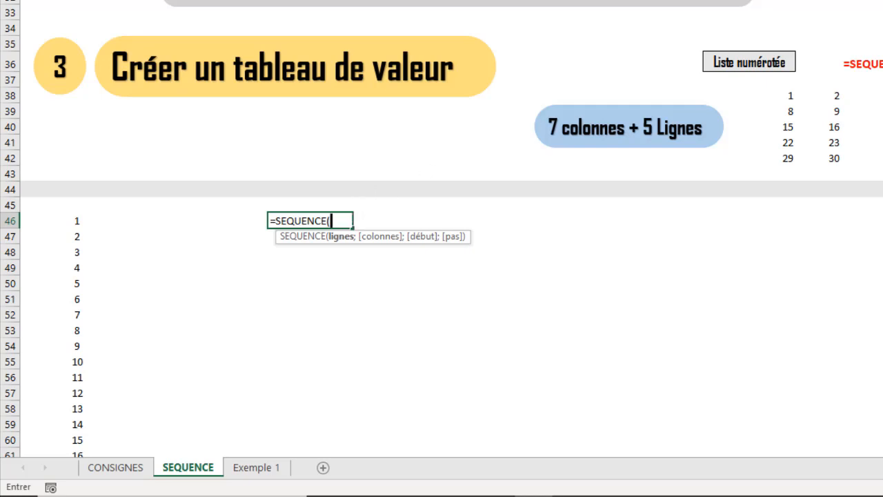
pyautogui.scroll(3, 442, 229)
pyautogui.scroll(-1, 442, 229)
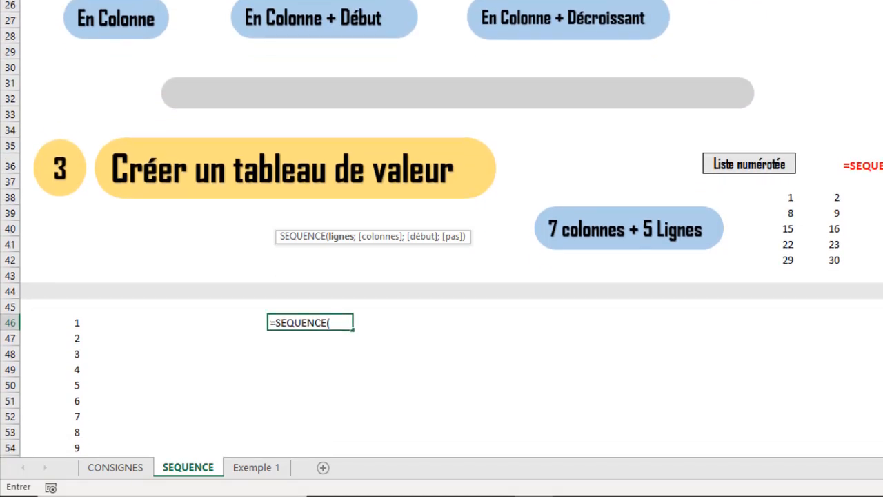
pyautogui.write('20')
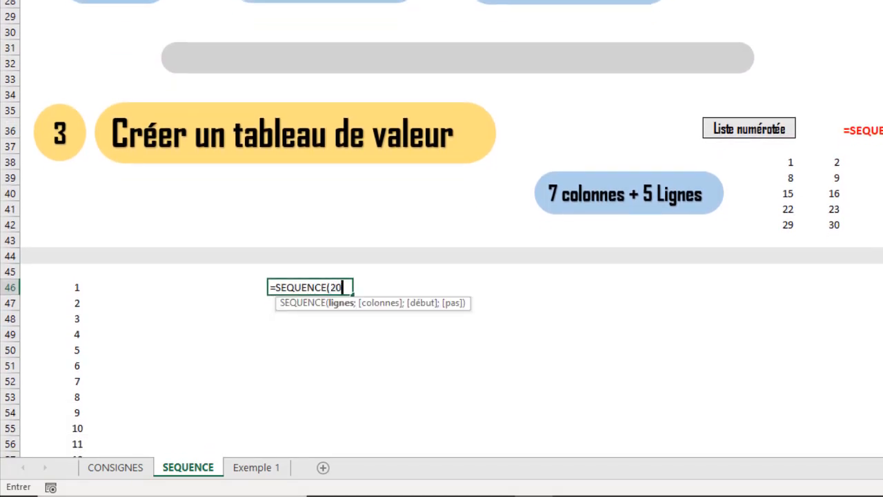
pyautogui.write(';')
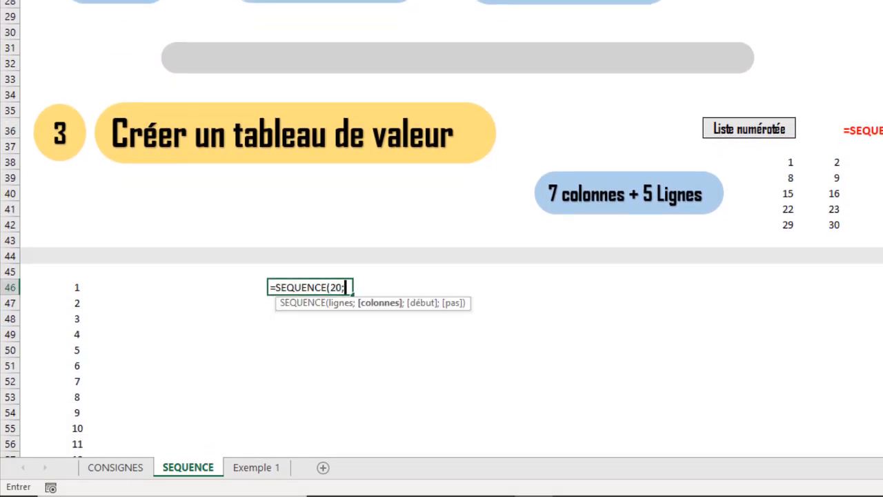
pyautogui.write(';')
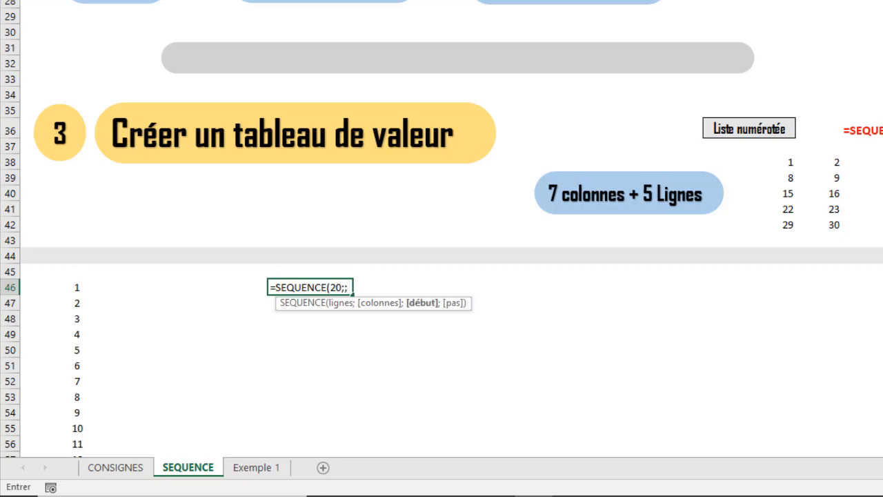
pyautogui.write('5)')
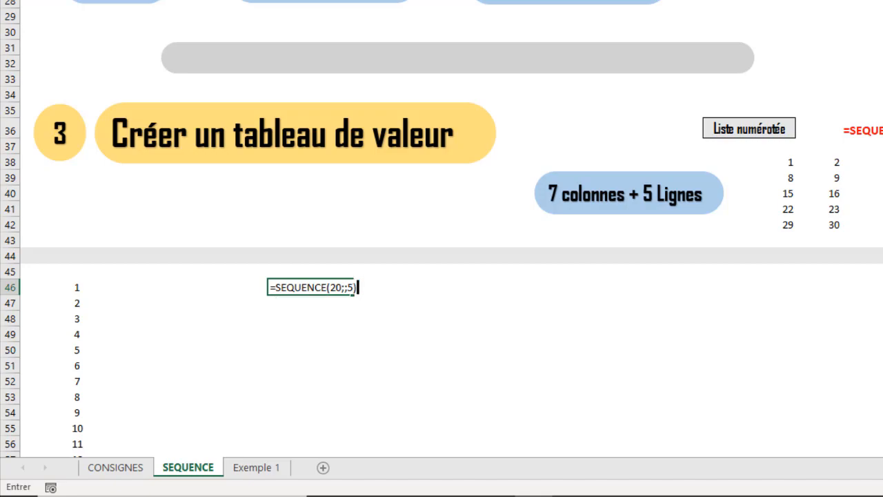
pyautogui.press('Return')
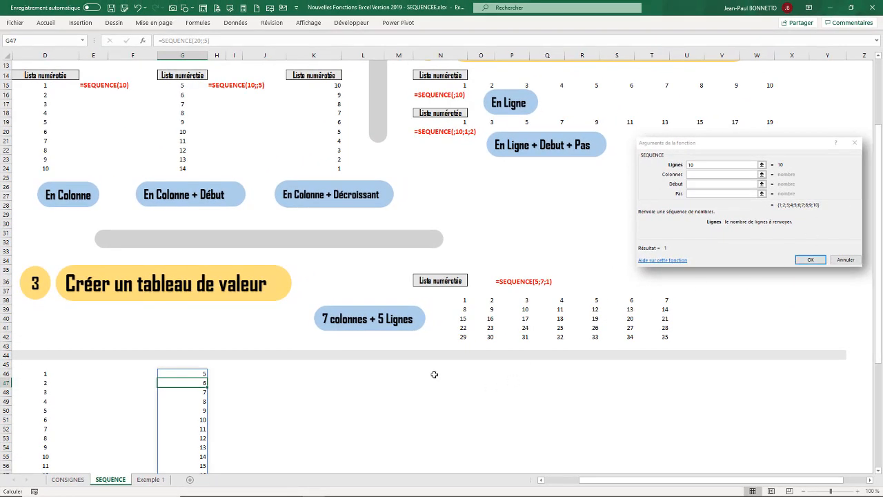
pyautogui.click(193, 373)
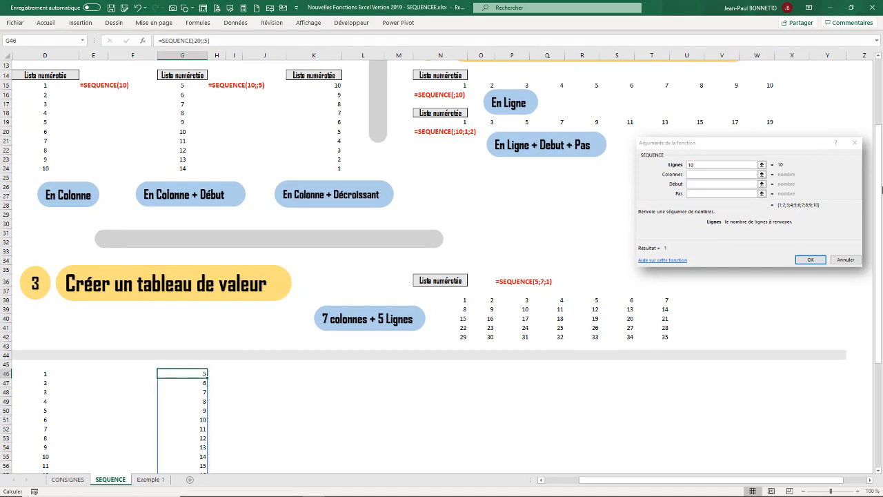
pyautogui.scroll(-4, 332, 422)
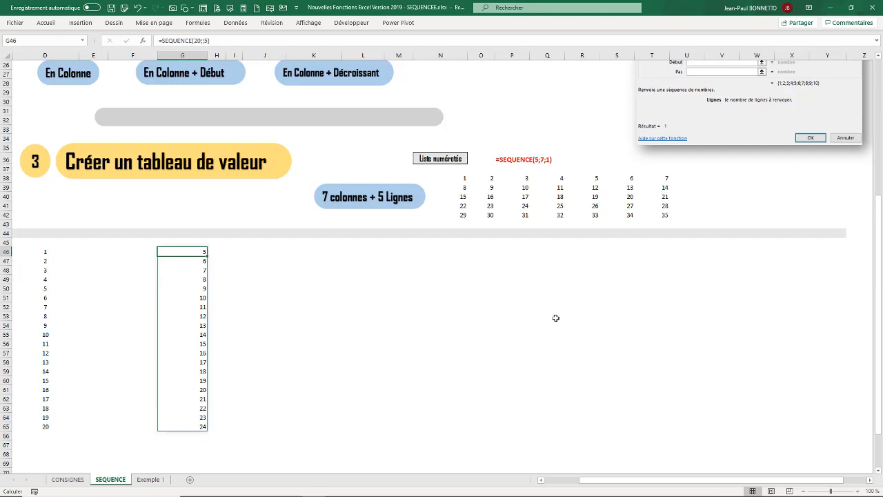
# - Set the number of rows in G46's SEQUENCE formula to 15 and select the resulting list
pyautogui.moveTo(881, 253); pyautogui.dragTo(881, 184)
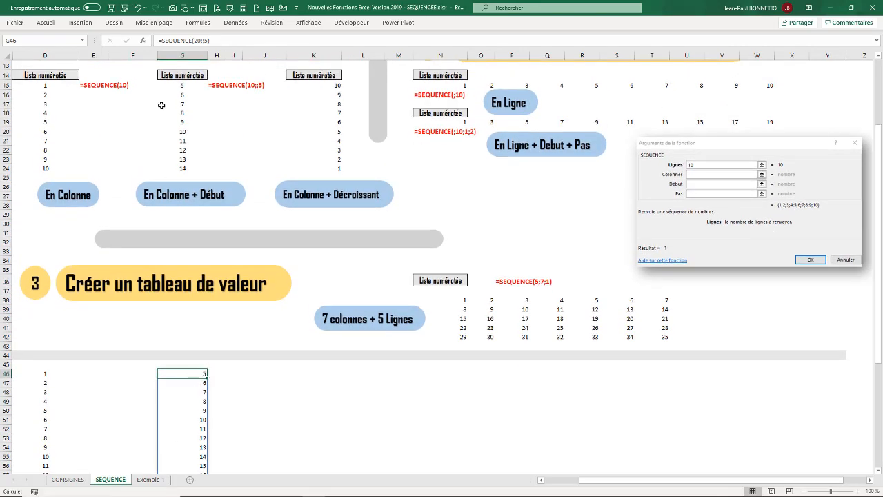
pyautogui.click(200, 40)
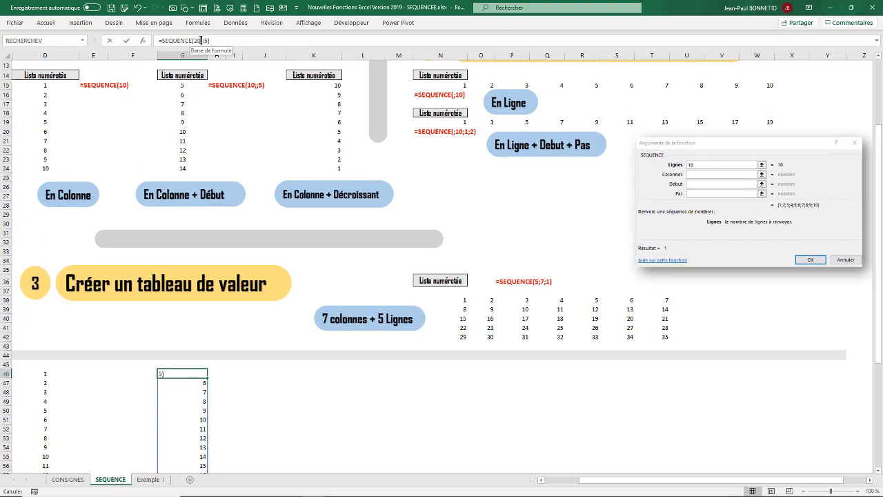
pyautogui.press('BackSpace')
pyautogui.press('BackSpace')
pyautogui.write('15')
pyautogui.press('Return')
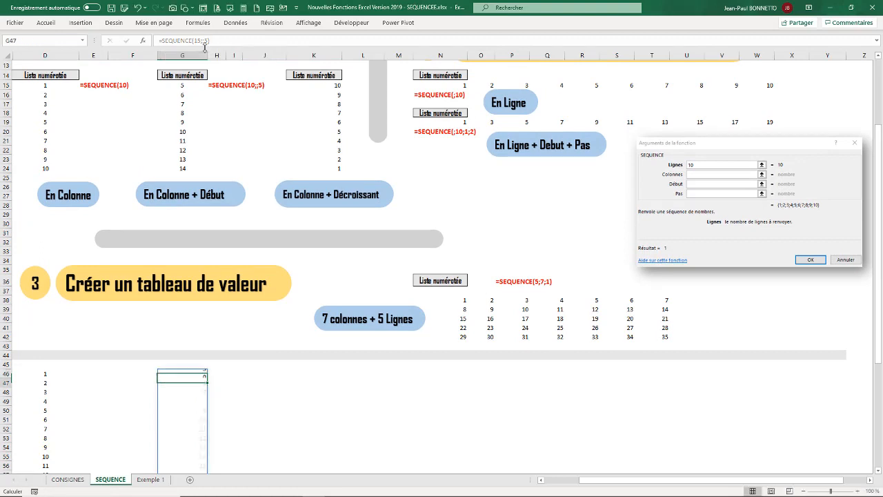
pyautogui.moveTo(881, 146); pyautogui.dragTo(881, 193)
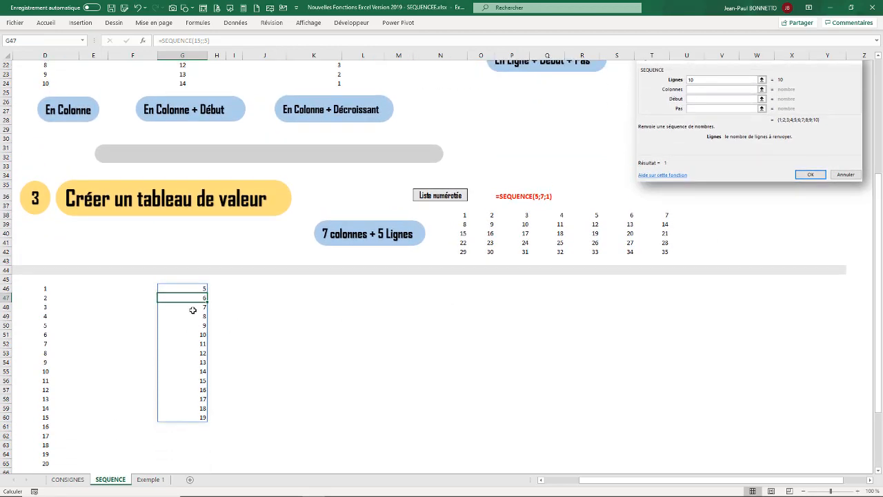
pyautogui.moveTo(203, 288); pyautogui.dragTo(176, 416)
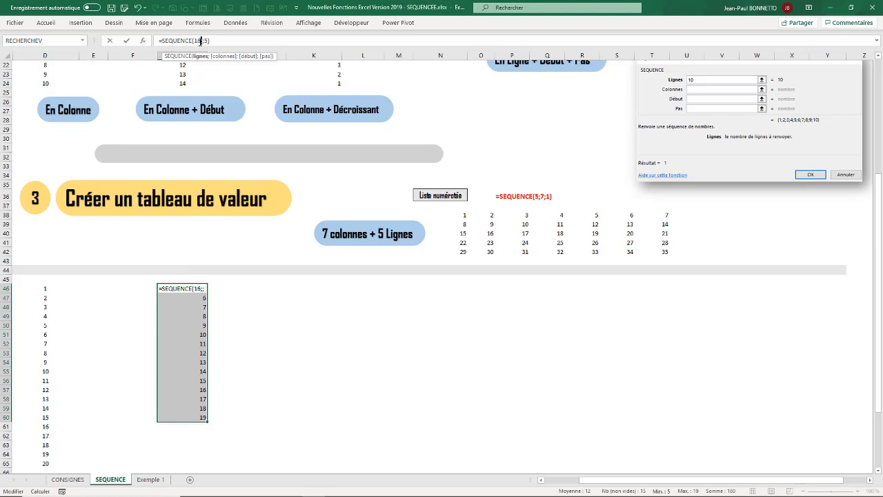
# - Set the number of rows in G46's SEQUENCE formula to 16 and select the resulting list
pyautogui.press('Return')
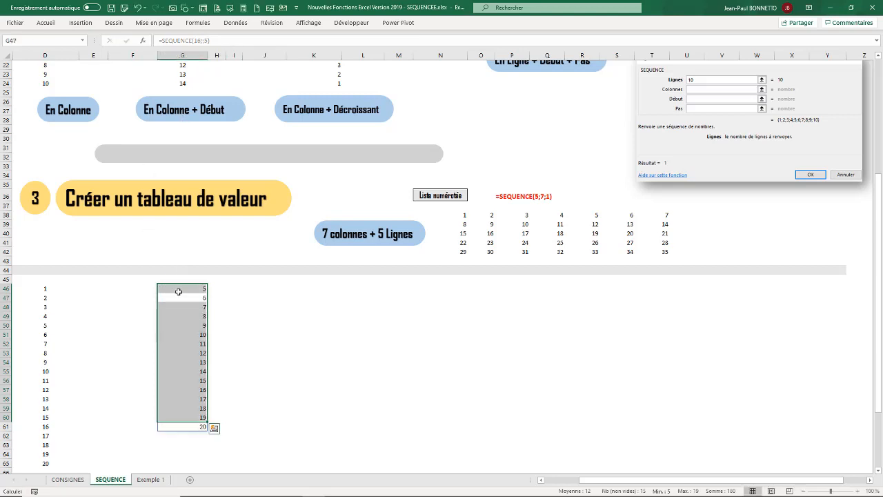
pyautogui.moveTo(179, 288); pyautogui.dragTo(176, 426)
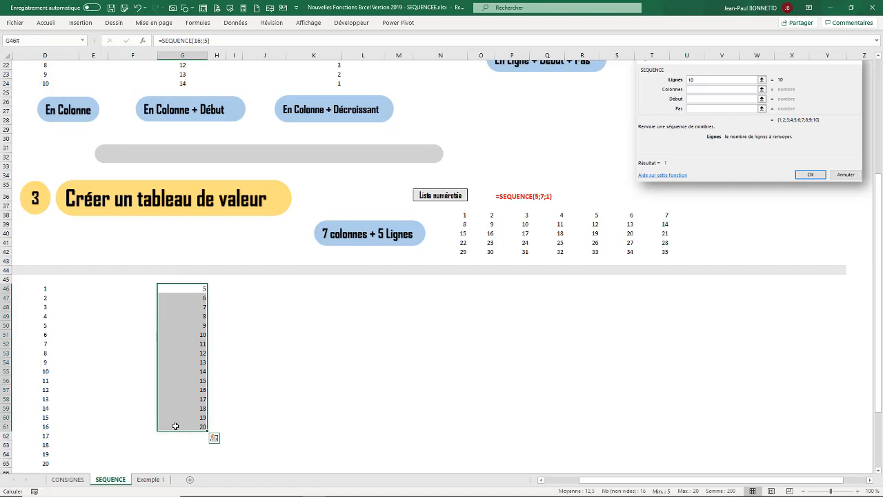
pyautogui.click(234, 298)
# - Check the descending example's formula in K15, then enter =SEQUENCE(10;;;-1) in cell K46 and view the resulting list to its end
pyautogui.moveTo(881, 307); pyautogui.dragTo(881, 264)
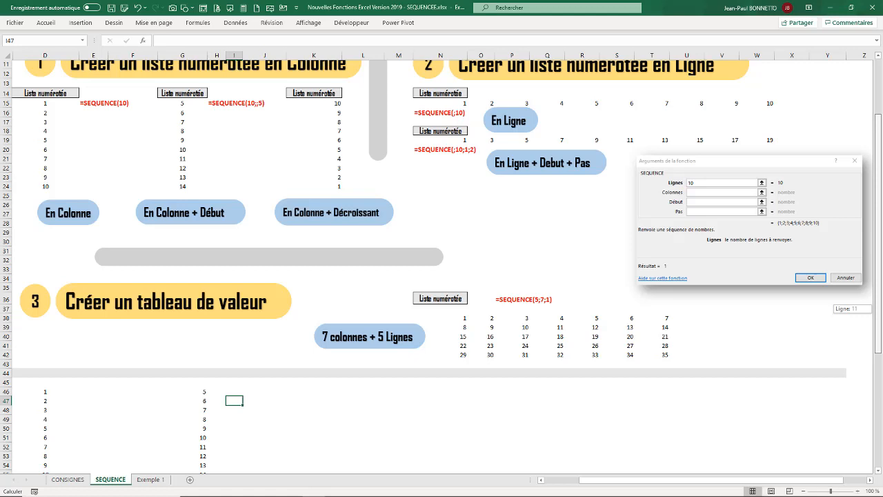
pyautogui.moveTo(881, 263); pyautogui.dragTo(881, 263)
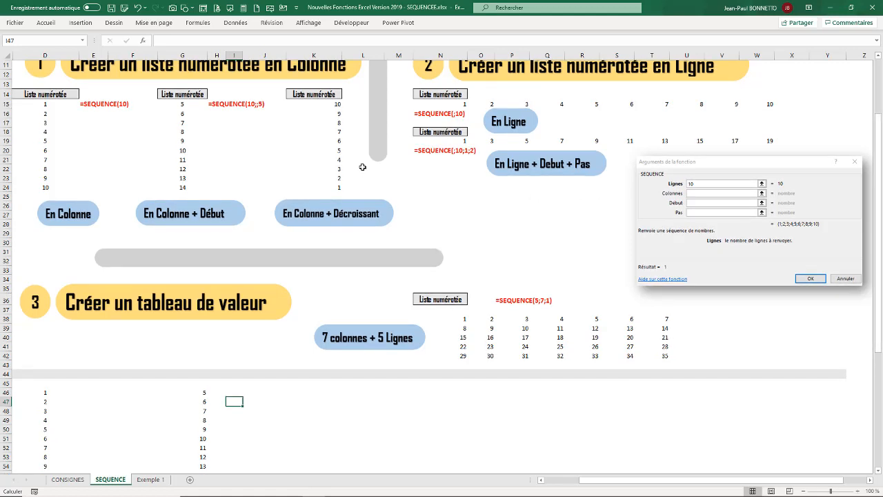
pyautogui.click(334, 105)
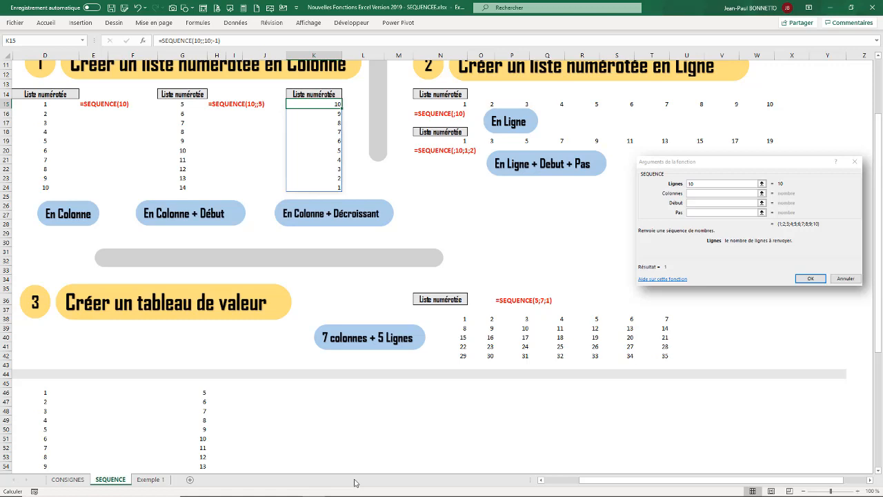
pyautogui.click(309, 392)
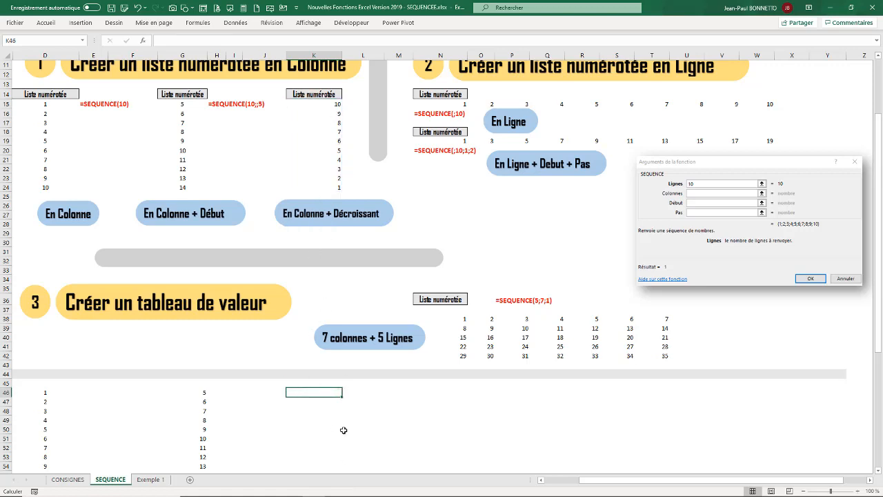
pyautogui.write('=se')
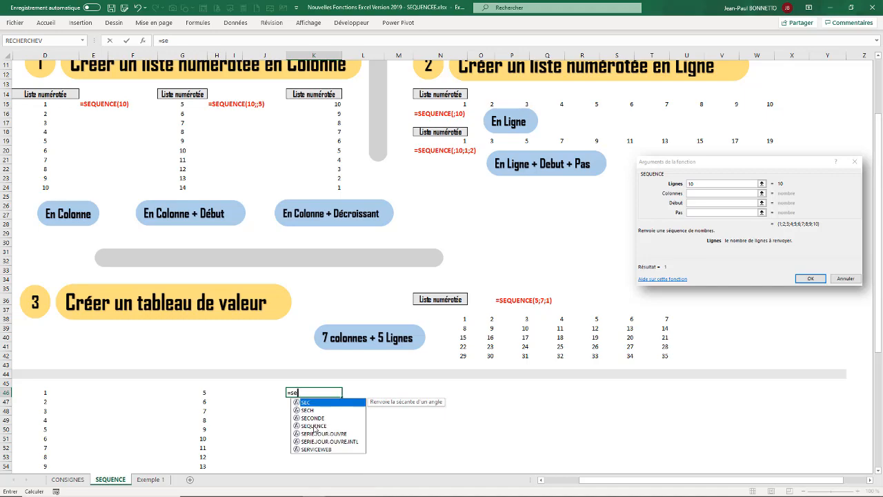
pyautogui.doubleClick(314, 426)
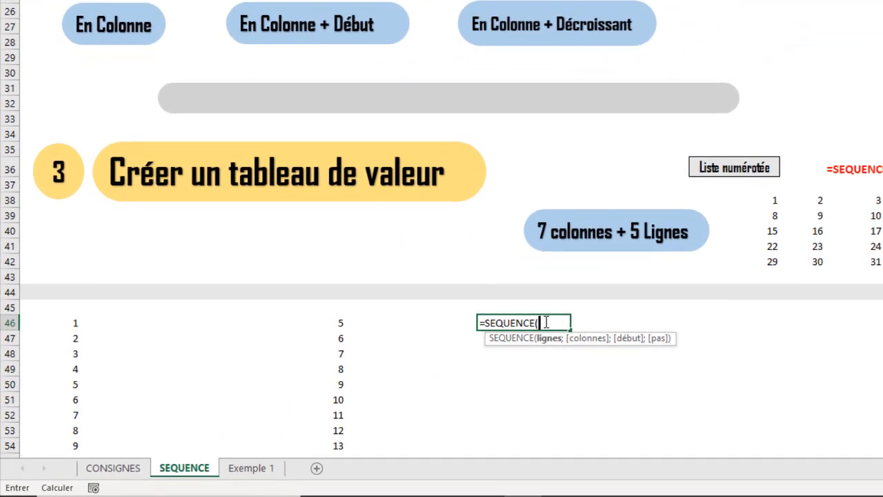
pyautogui.write('10;')
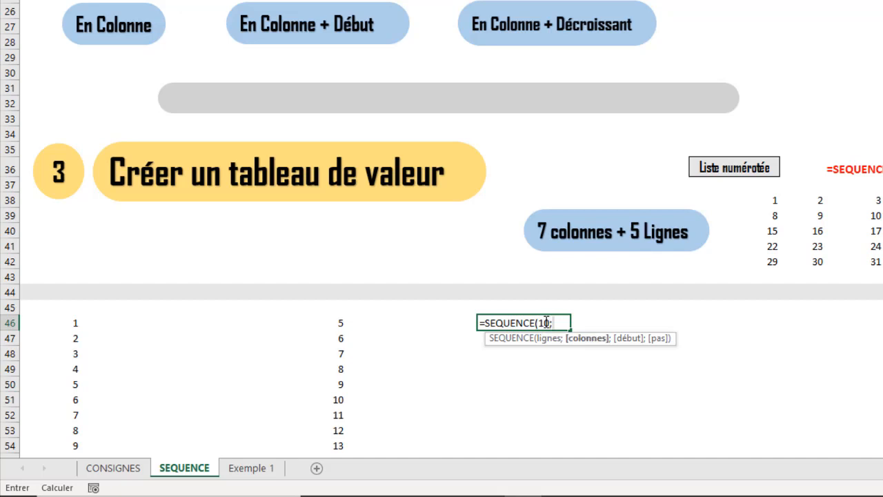
pyautogui.write(';')
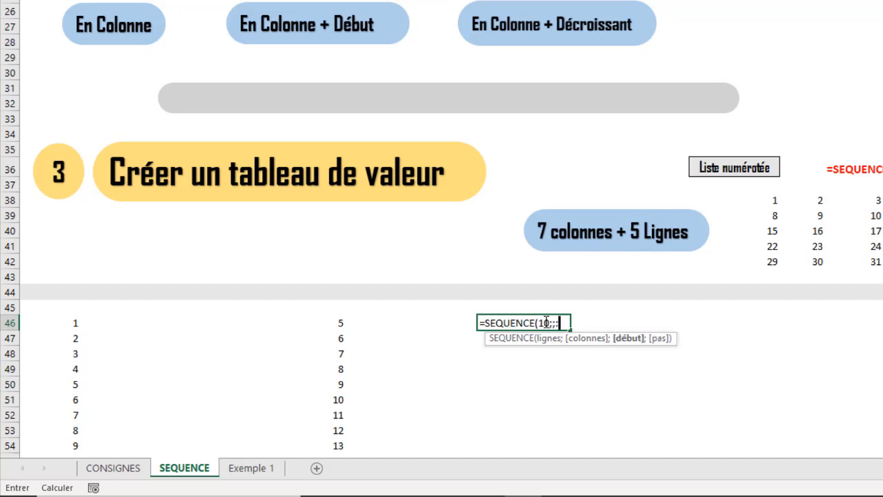
pyautogui.write(';-1')
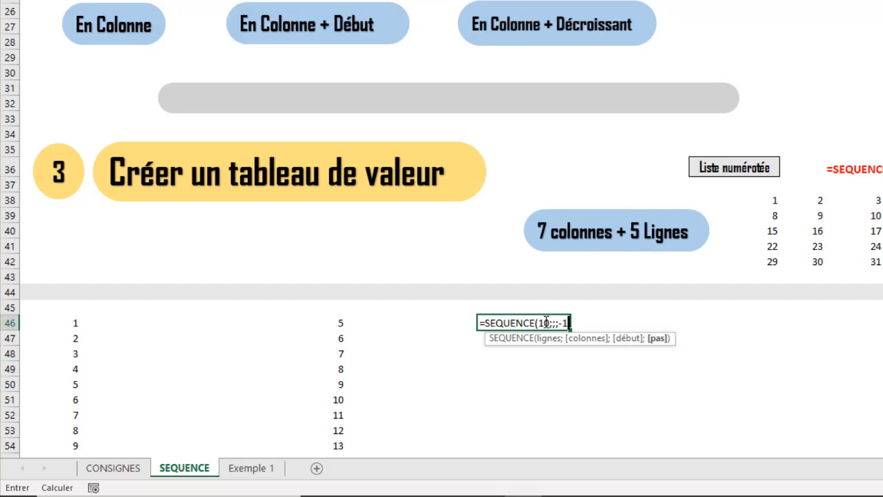
pyautogui.write(')')
pyautogui.press('Return')
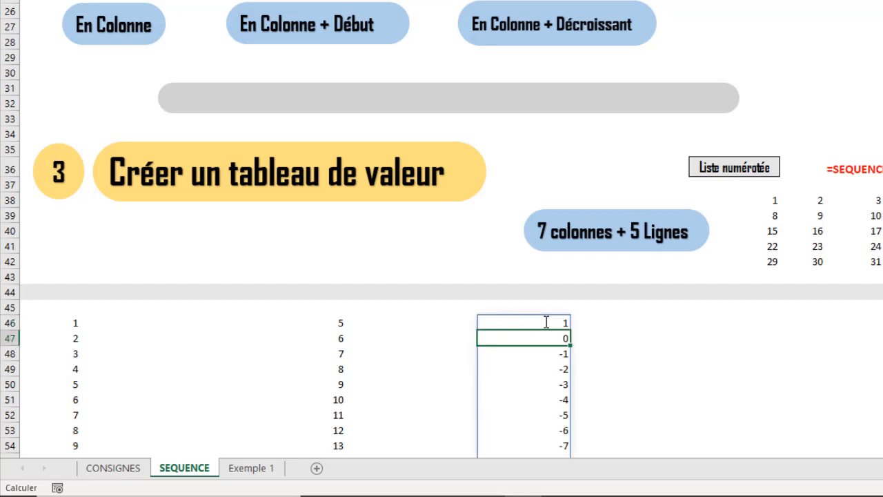
pyautogui.click(546, 322)
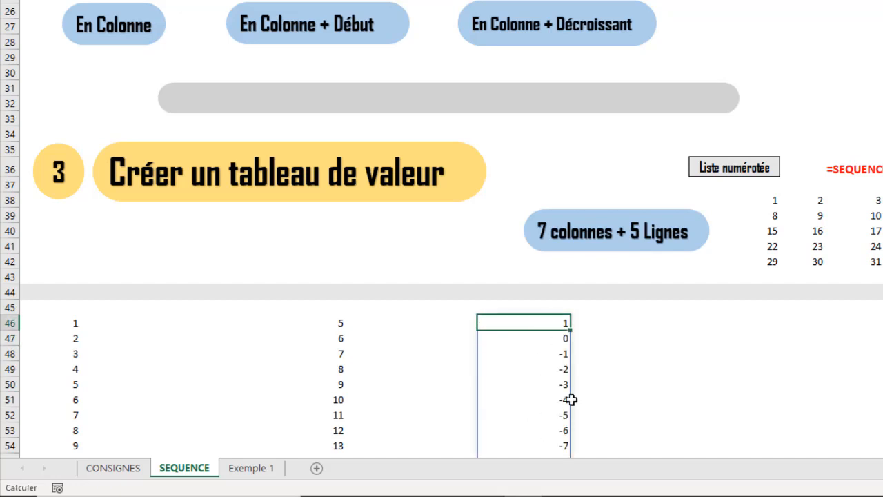
pyautogui.scroll(-3, 442, 229)
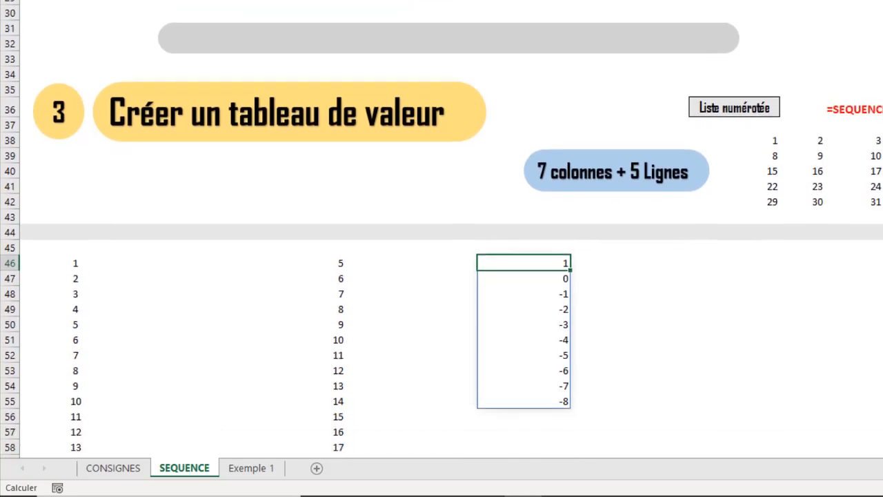
pyautogui.scroll(3, 442, 229)
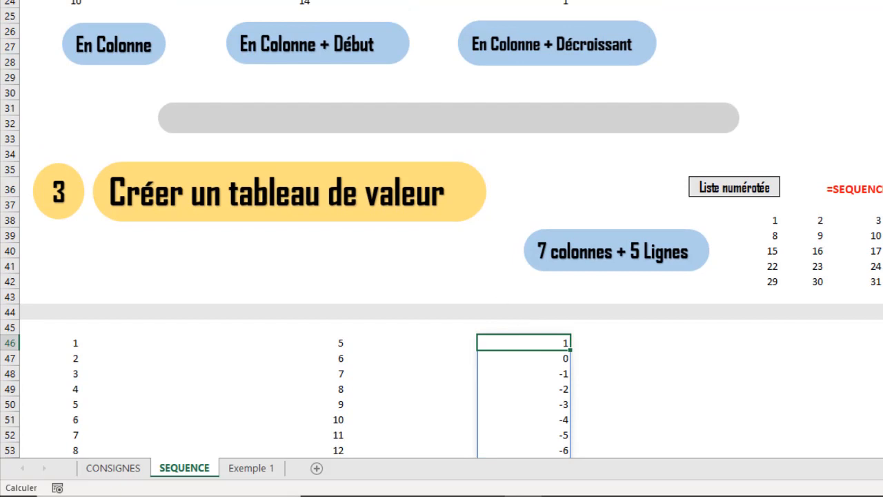
# - Change K46's formula to =SEQUENCE(10;;-1) and select the upper part of the resulting list
pyautogui.press('F2')
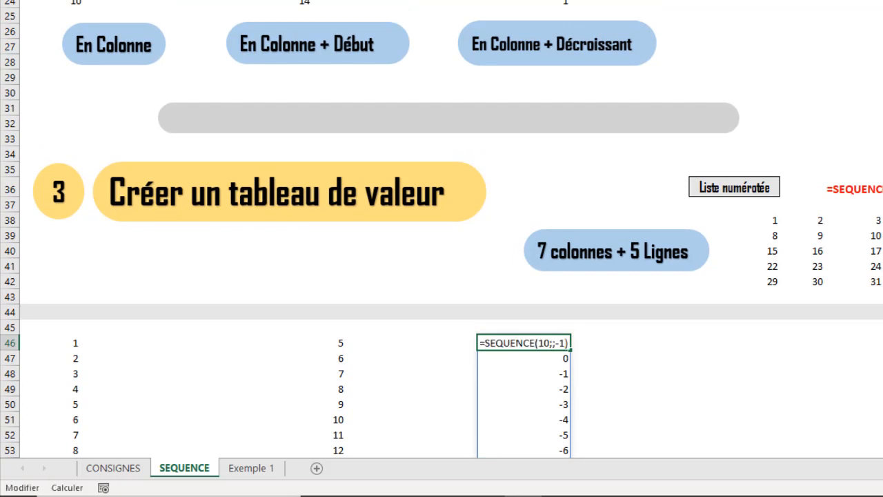
pyautogui.press('Return')
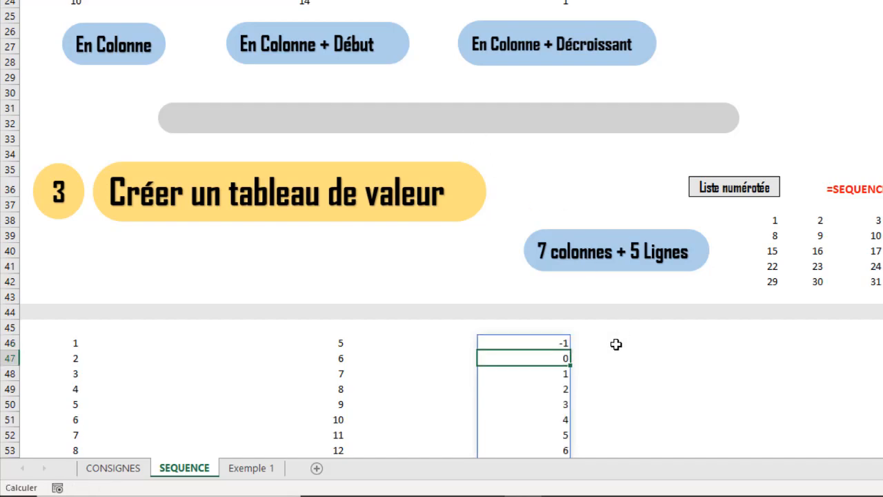
pyautogui.moveTo(537, 343); pyautogui.dragTo(541, 420)
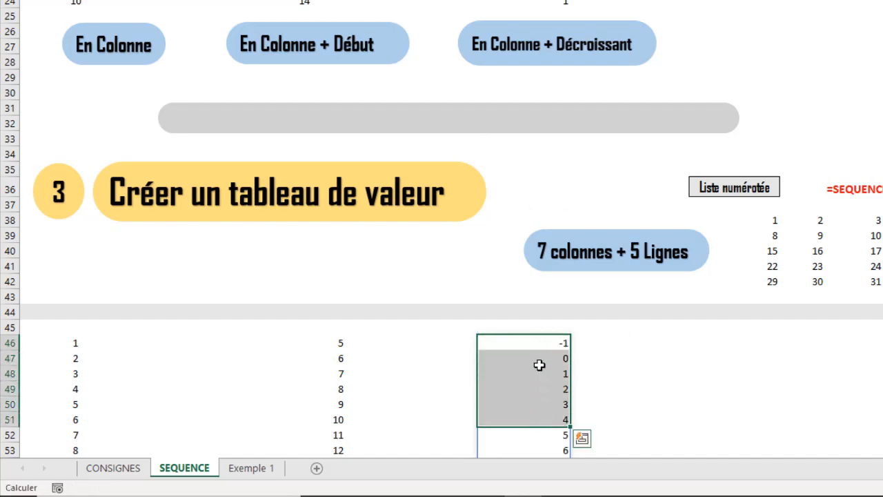
pyautogui.click(535, 343)
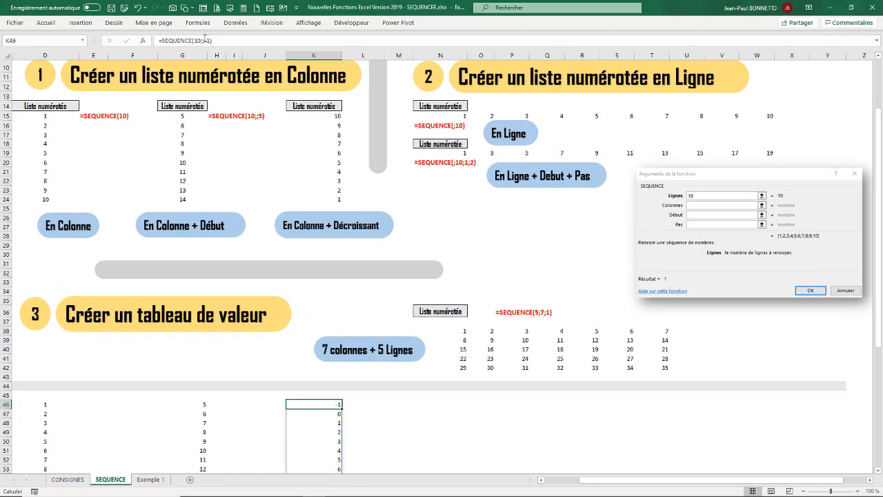
# - Set the start value to 1 and the increment to -1 in K46, giving =SEQUENCE(10;;1;-1)
pyautogui.click(204, 41)
pyautogui.write('-')
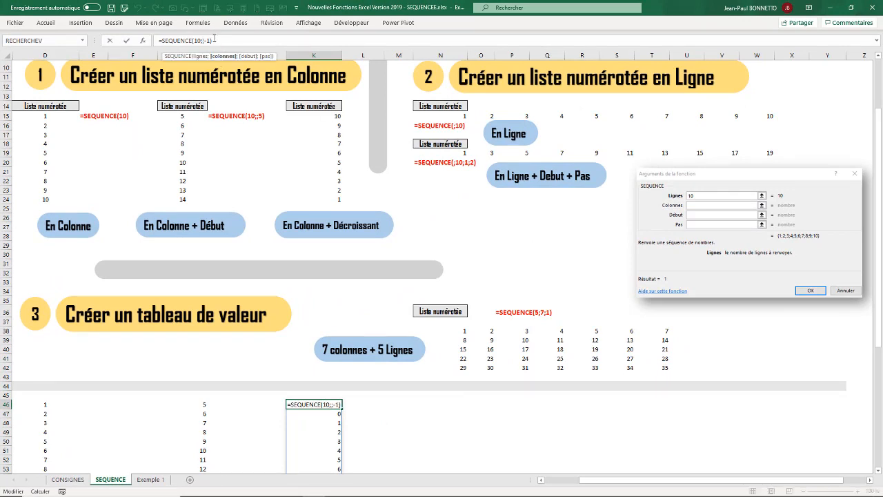
pyautogui.click(238, 56)
pyautogui.write('1')
pyautogui.write(';')
pyautogui.write('-')
pyautogui.write('1')
pyautogui.press('Return')
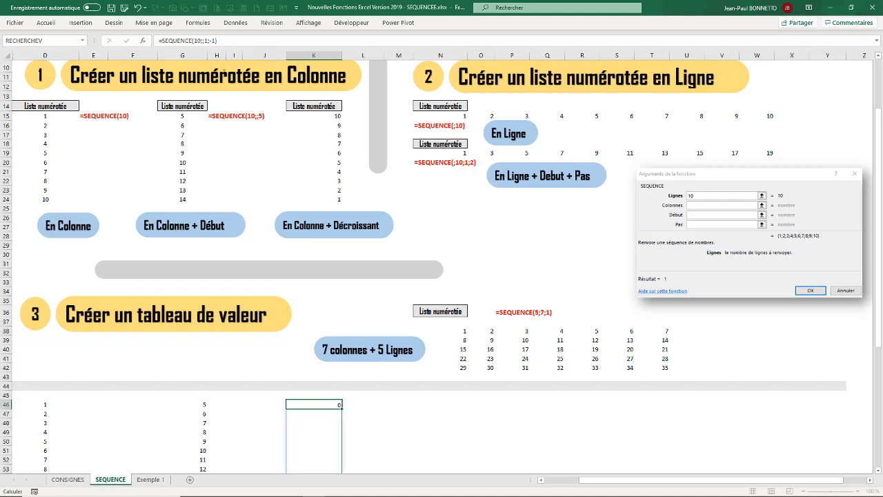
# - Set the increment in K46's SEQUENCE formula to 2 with a start value of 1, giving =SEQUENCE(10;;1;2)
pyautogui.click(213, 41)
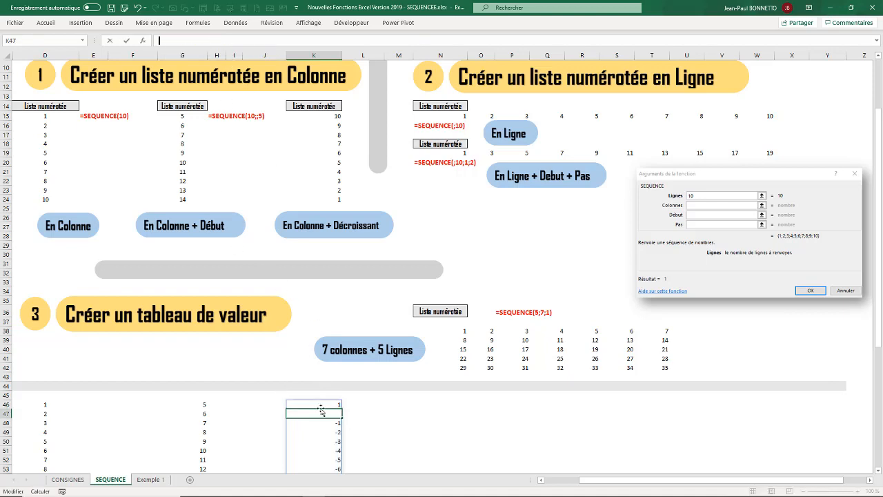
pyautogui.click(321, 405)
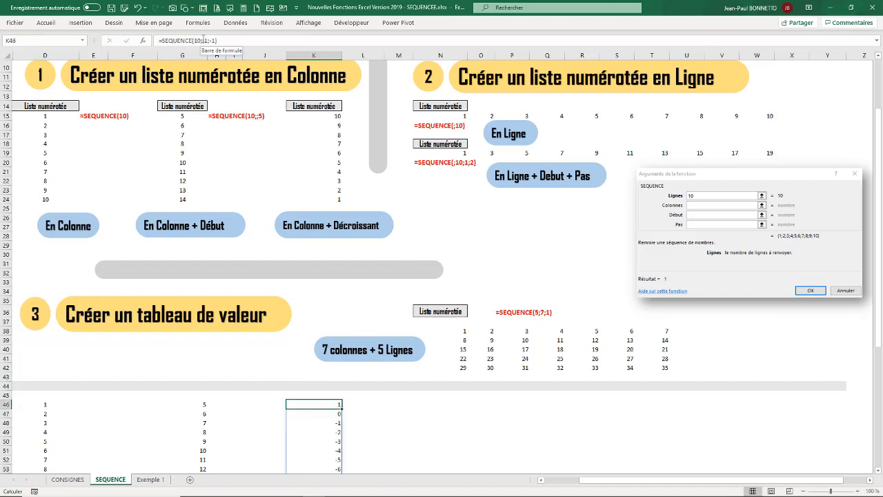
pyautogui.click(203, 40)
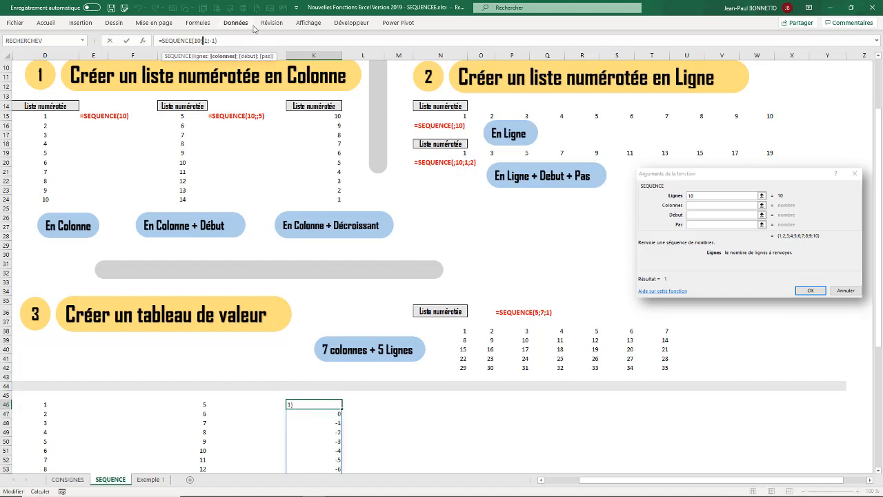
pyautogui.click(205, 41)
pyautogui.write(';')
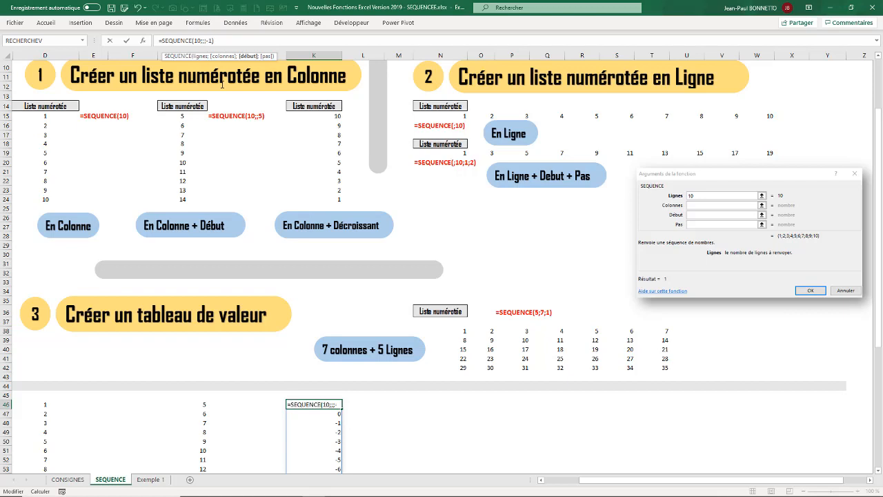
pyautogui.write('1')
pyautogui.press('Right')
pyautogui.write('2')
pyautogui.press('Return')
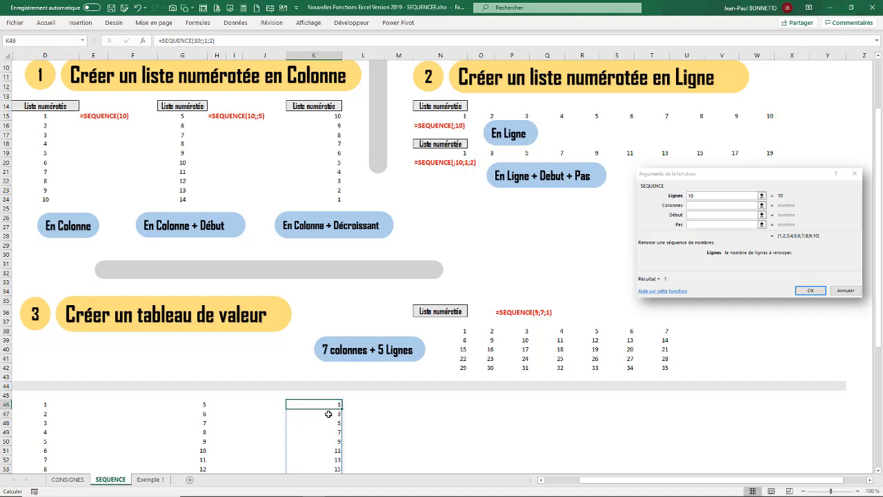
# - Examine the list in column K down to its end and compare it with the list in column G
pyautogui.click(324, 460)
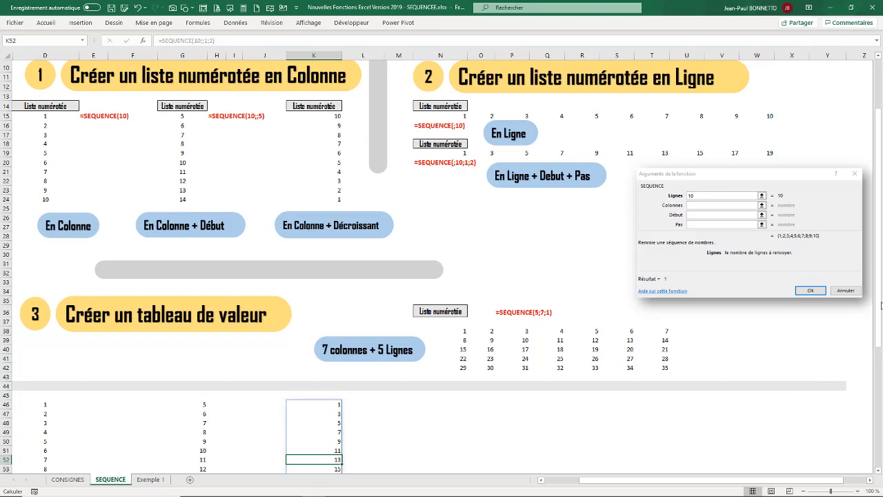
pyautogui.moveTo(881, 306); pyautogui.dragTo(881, 348)
pyautogui.click(316, 317)
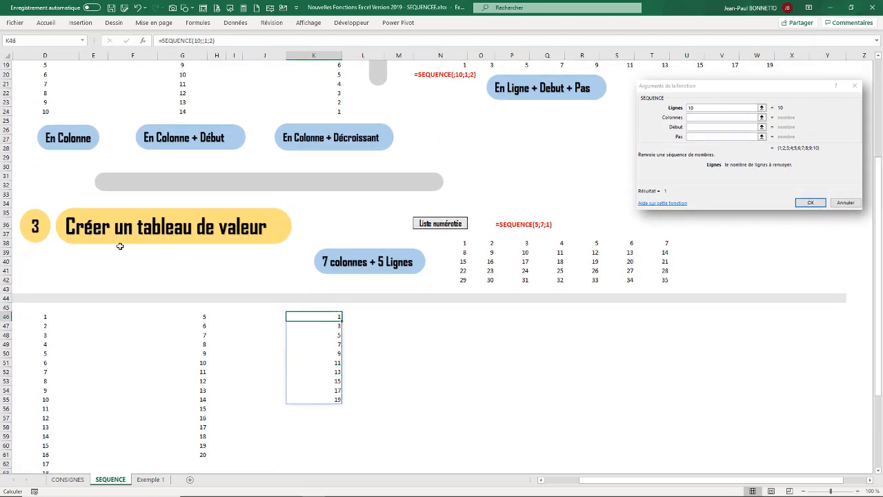
pyautogui.click(200, 324)
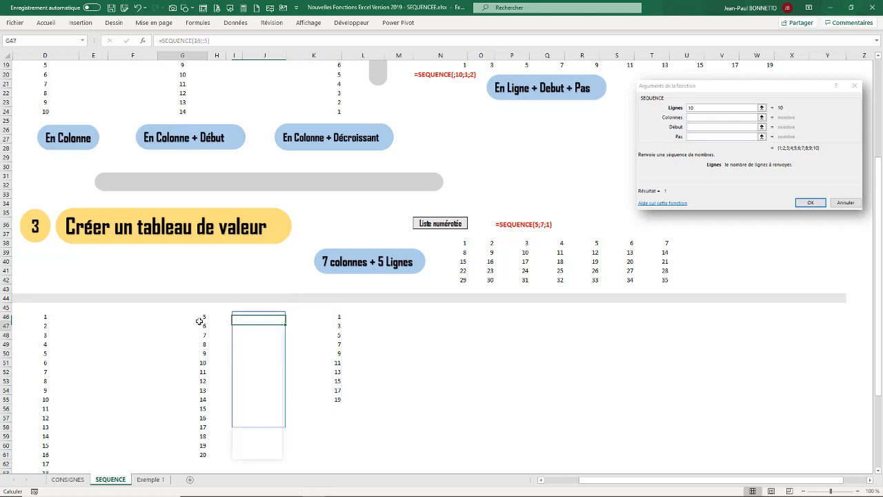
pyautogui.click(83, 318)
pyautogui.moveTo(336, 317); pyautogui.dragTo(333, 385)
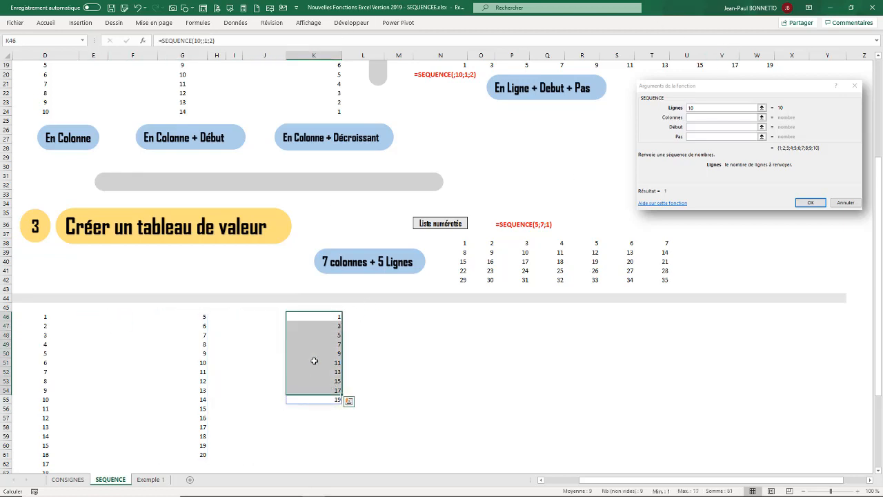
# - Enter =SEQUENCE(;10) in O46 to build a ten-column horizontal list, and select the resulting row of numbers
pyautogui.click(508, 334)
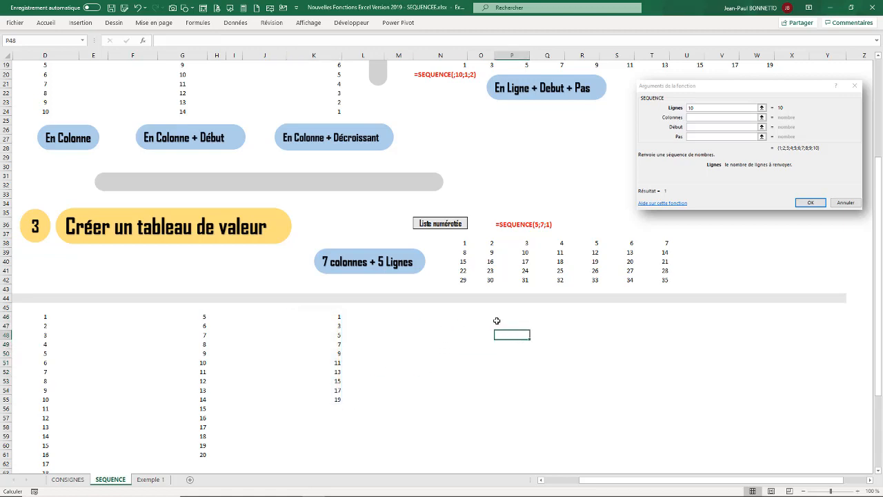
pyautogui.click(488, 316)
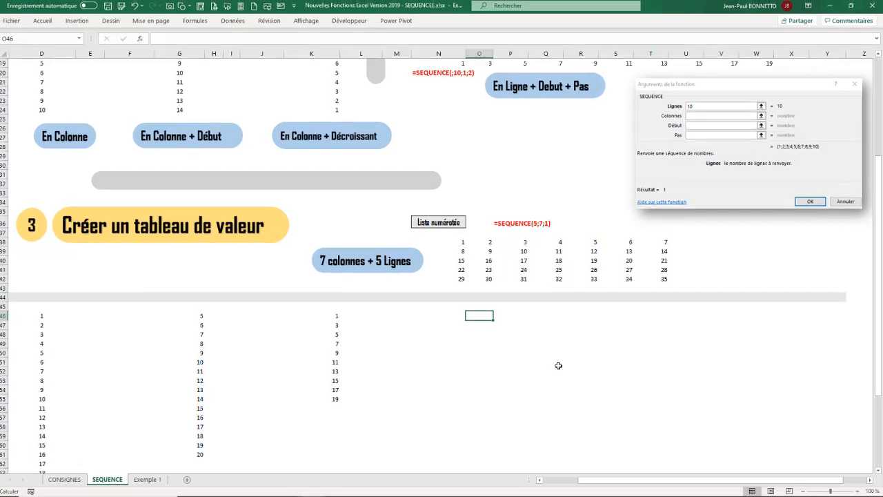
pyautogui.write('=')
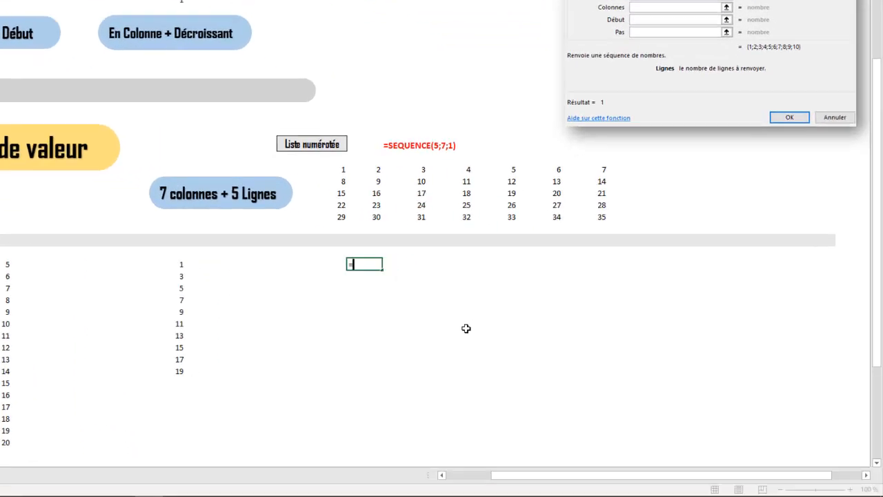
pyautogui.write('se')
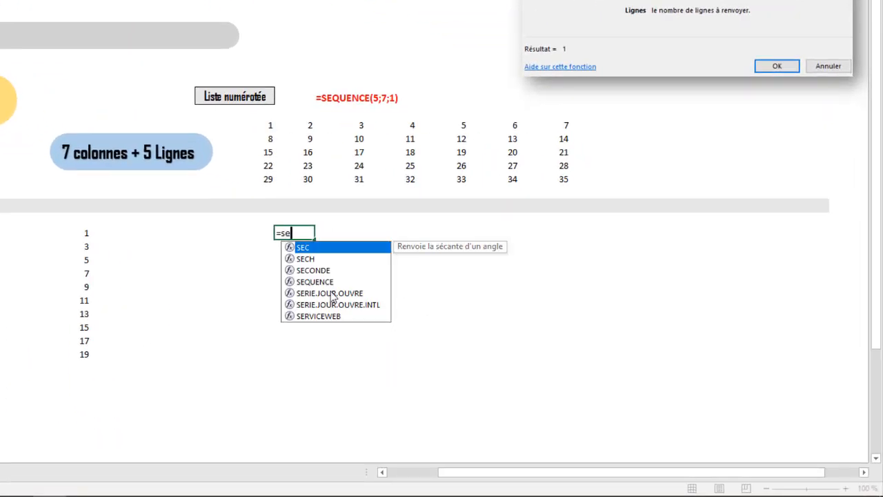
pyautogui.doubleClick(315, 282)
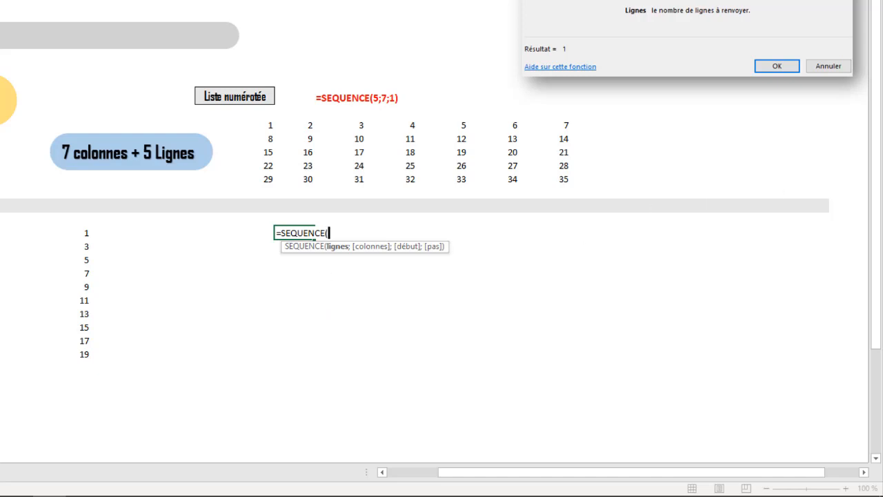
pyautogui.moveTo(877, 159); pyautogui.dragTo(881, 131)
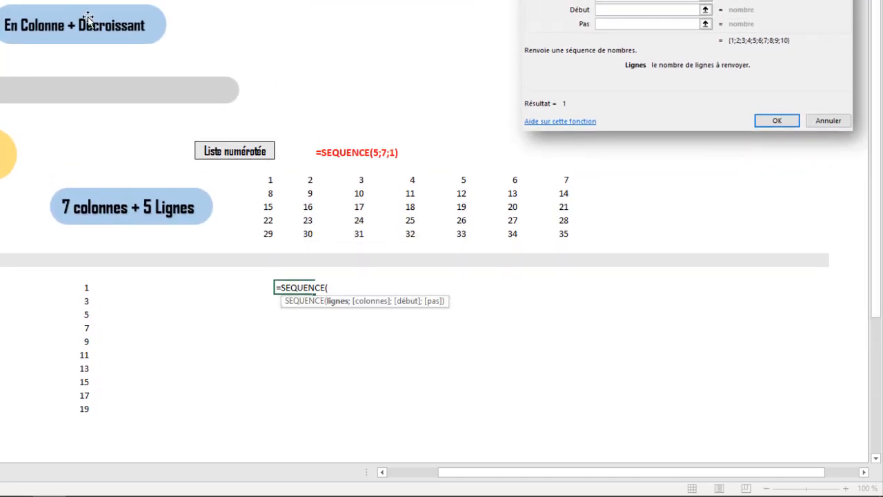
pyautogui.write(';')
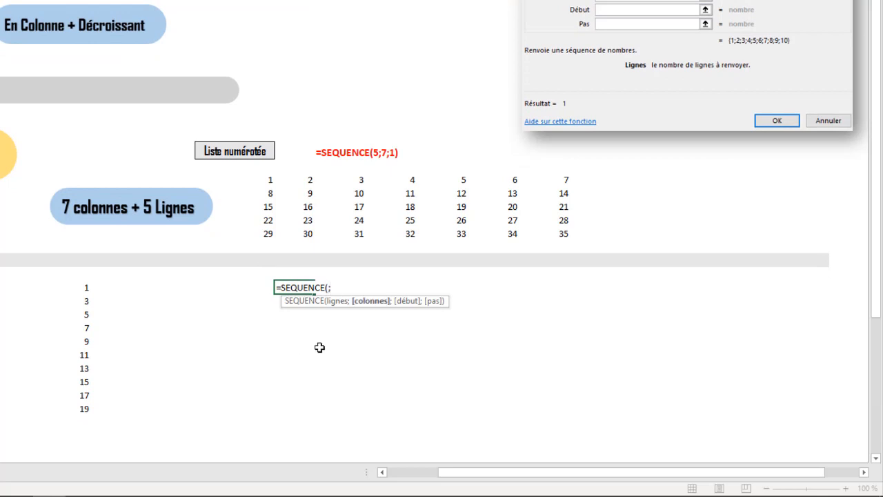
pyautogui.write('10)')
pyautogui.press('Left')
pyautogui.press('Left')
pyautogui.press('Left')
pyautogui.press('Left')
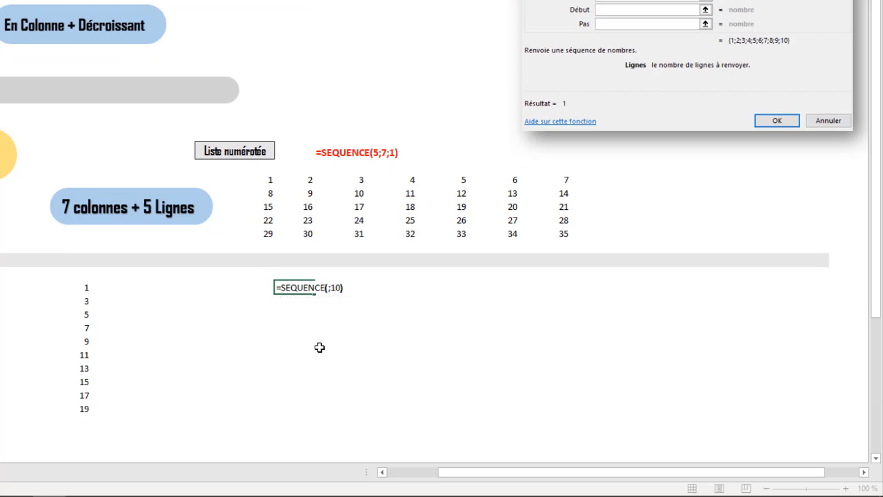
pyautogui.write('1')
pyautogui.press('Return')
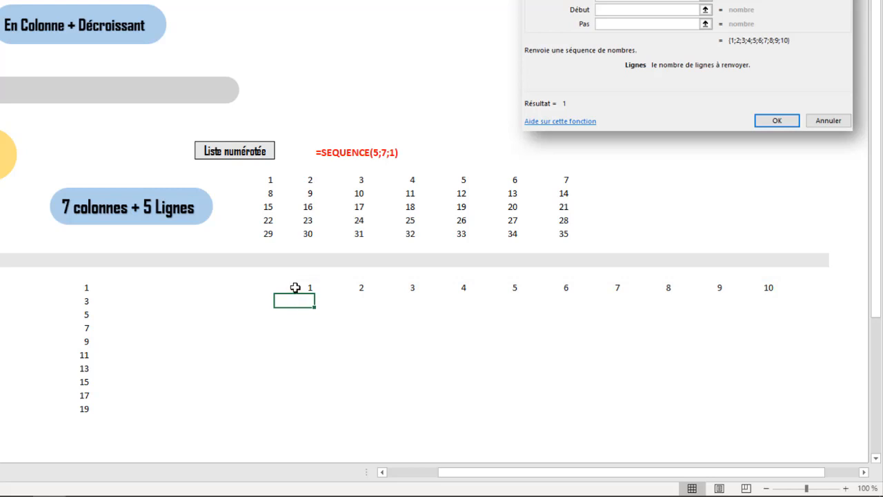
pyautogui.moveTo(294, 286); pyautogui.dragTo(775, 283)
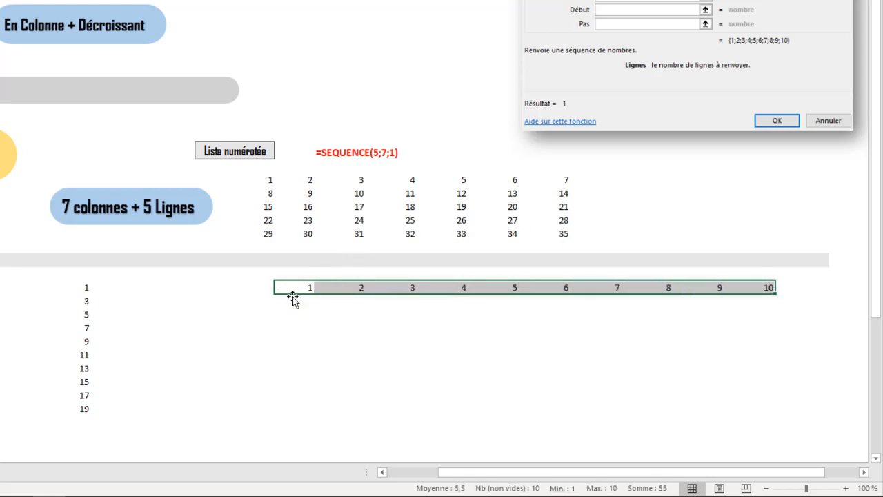
# - Show O46's formula as text in O47 using FORMULETEXTE(O46) and make that cell bold
pyautogui.click(295, 341)
pyautogui.click(300, 303)
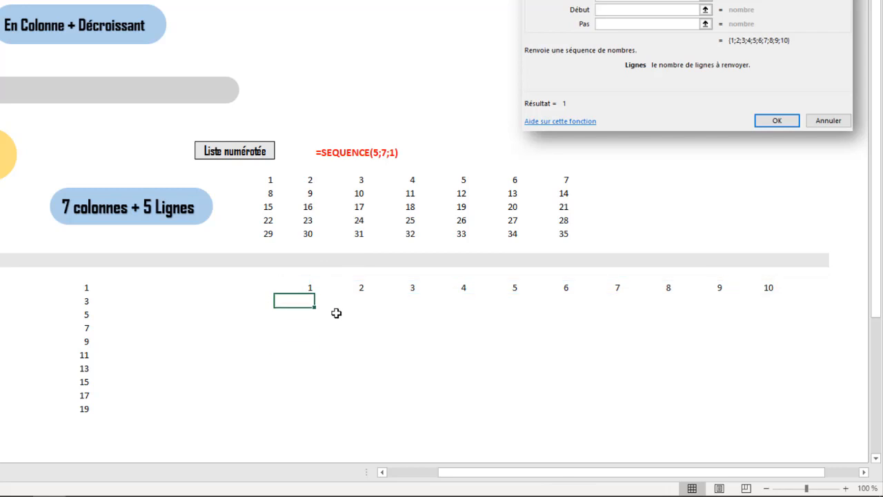
pyautogui.write('=fo')
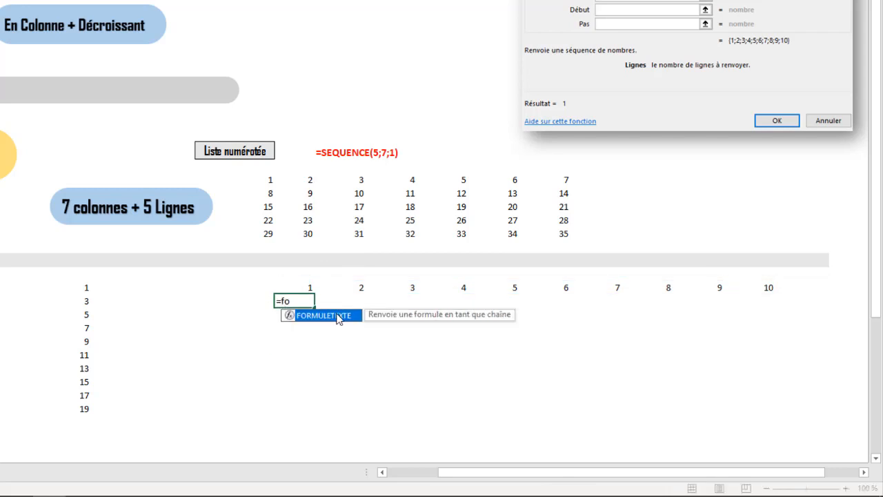
pyautogui.doubleClick(335, 315)
pyautogui.click(297, 286)
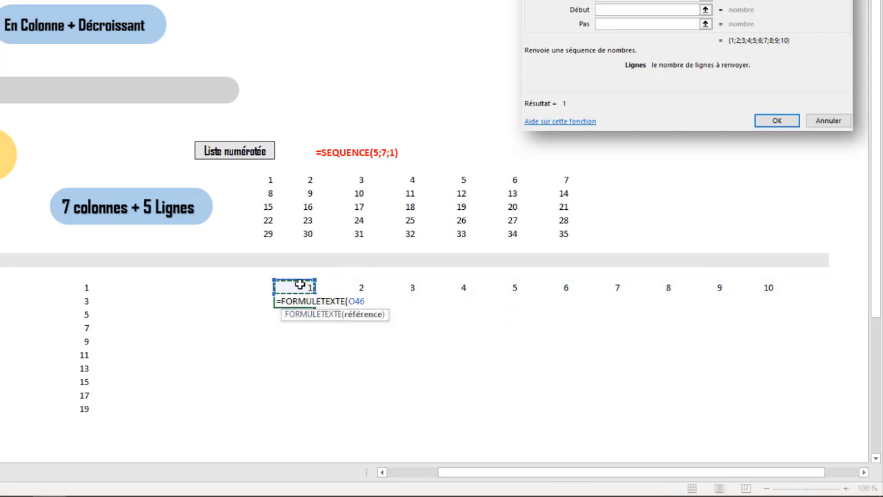
pyautogui.press('Return')
pyautogui.click(280, 301)
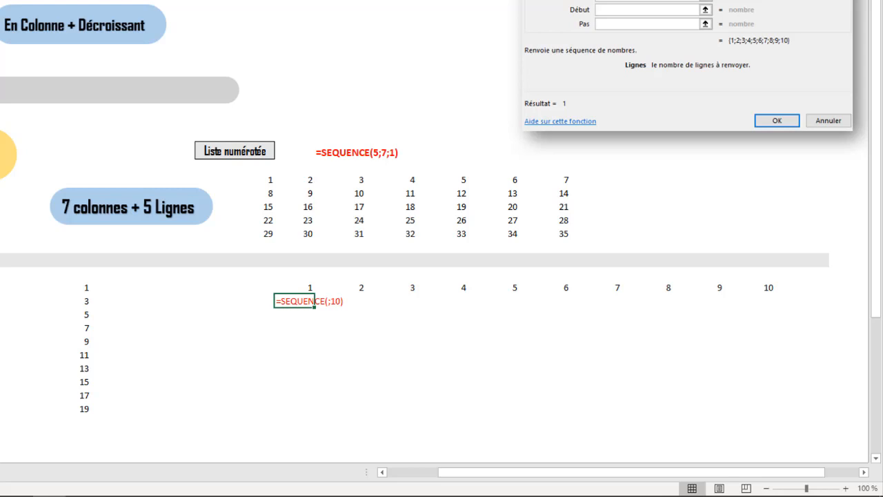
pyautogui.hotkey('ctrl', 'g')
pyautogui.click(320, 337)
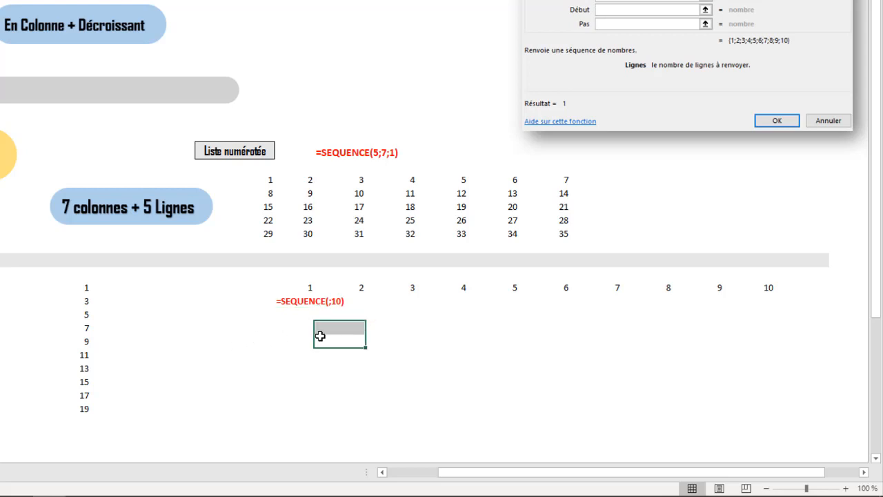
# - Enter =SEQUENCE(;10;;2) in O49 to build a ten-column row list with an increment of 2
pyautogui.click(300, 331)
pyautogui.write('=')
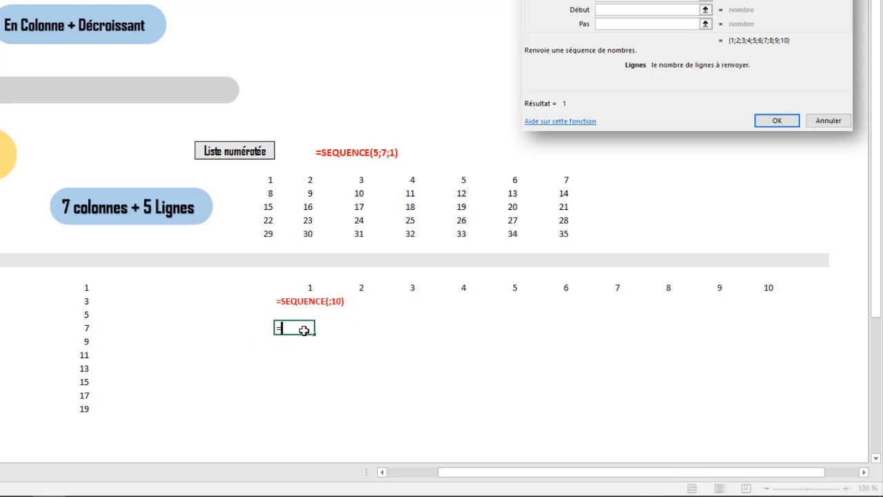
pyautogui.write('seque')
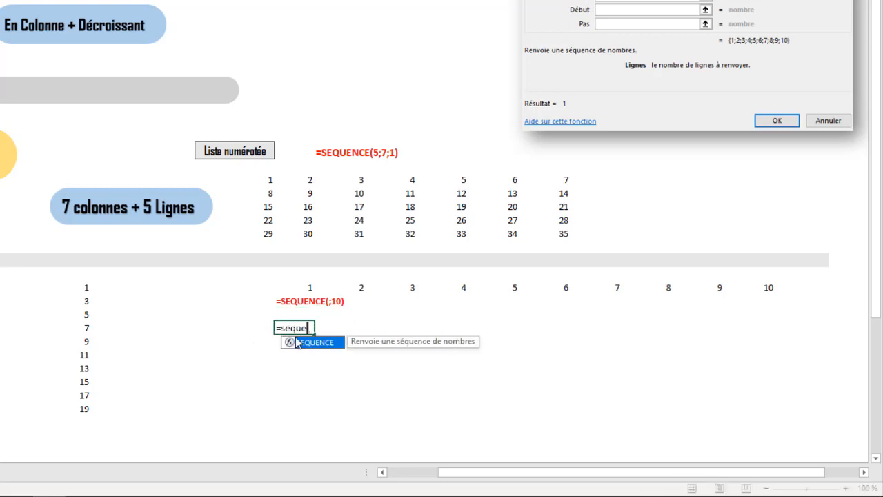
pyautogui.doubleClick(298, 343)
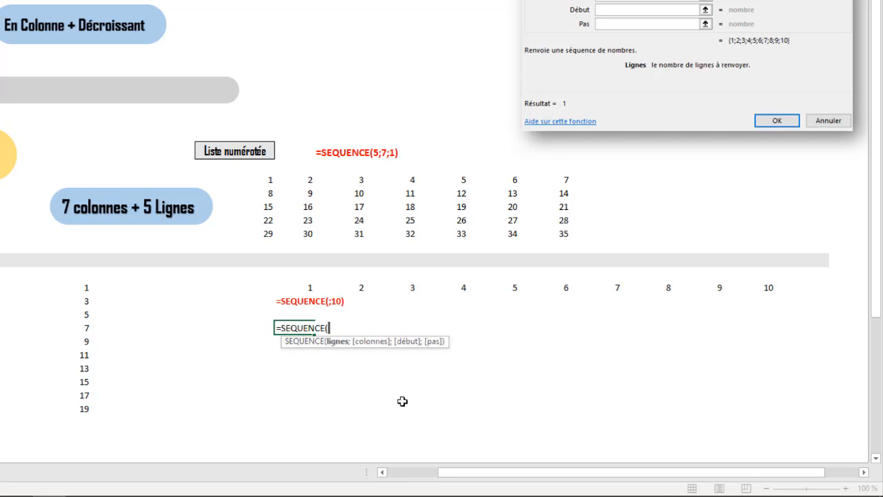
pyautogui.write(';10;')
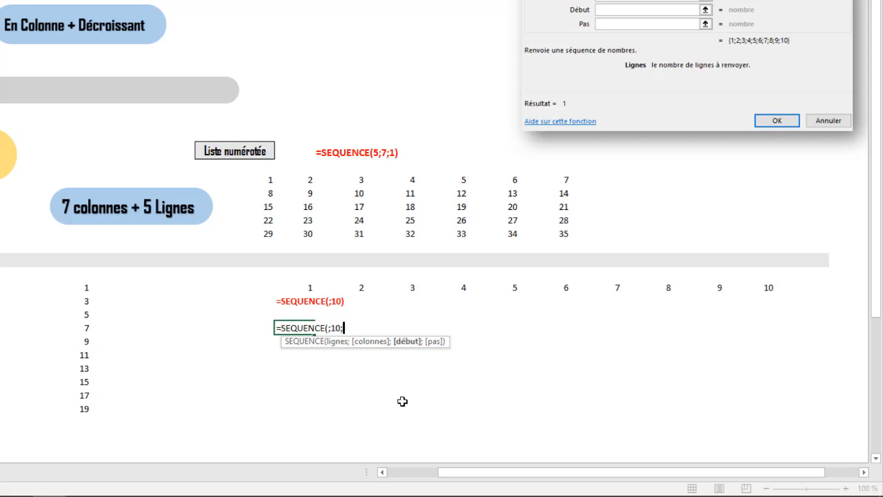
pyautogui.write(';2')
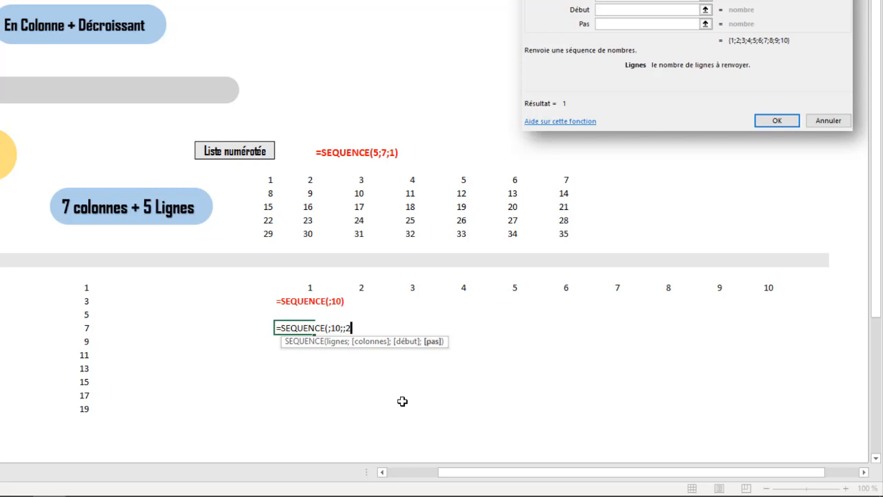
pyautogui.write(')')
pyautogui.press('Return')
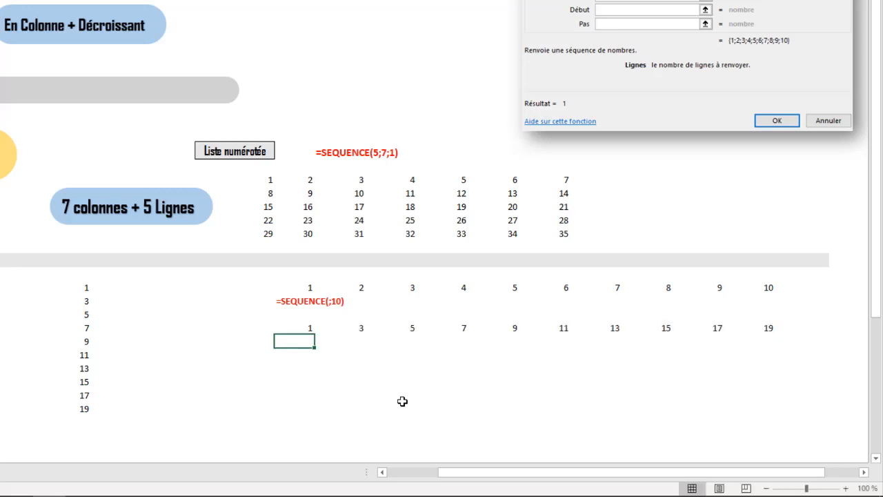
pyautogui.moveTo(310, 330); pyautogui.dragTo(705, 335)
# - Build a value table of 6 rows by 7 columns starting at 1 by entering =SEQUENCE(6;7;1) in O53
pyautogui.click(310, 378)
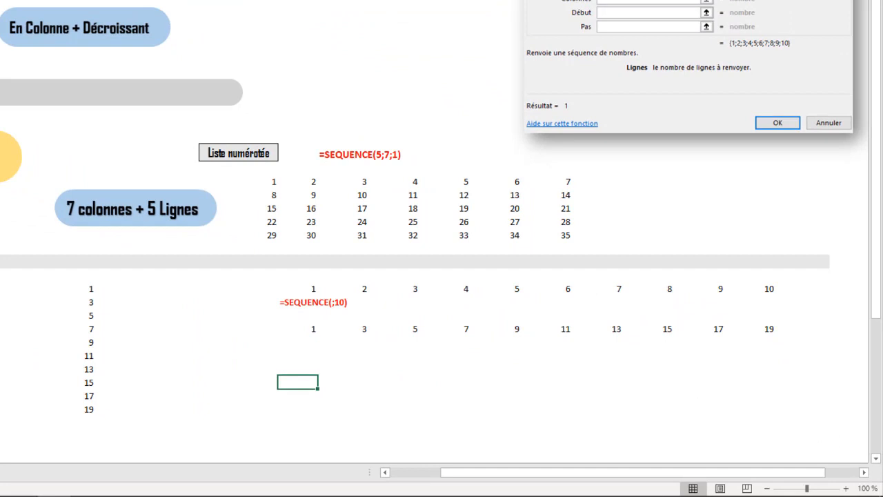
pyautogui.click(875, 459)
pyautogui.click(877, 459)
pyautogui.click(876, 460)
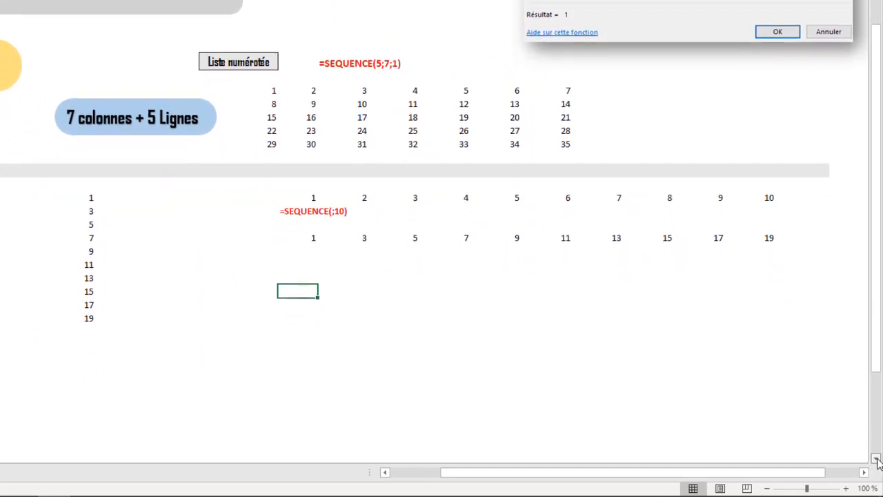
pyautogui.click(876, 460)
pyautogui.click(876, 460)
pyautogui.click(876, 459)
pyautogui.click(876, 459)
pyautogui.click(876, 459)
pyautogui.click(876, 459)
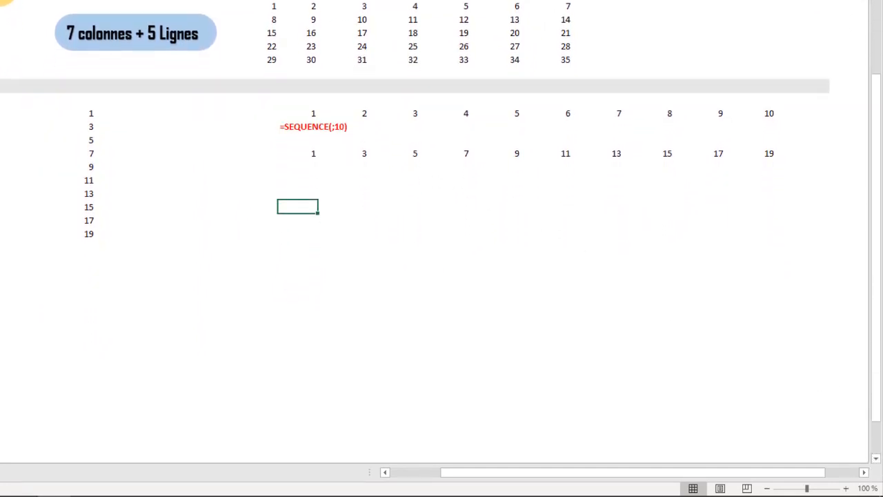
pyautogui.moveTo(307, 114); pyautogui.dragTo(682, 148)
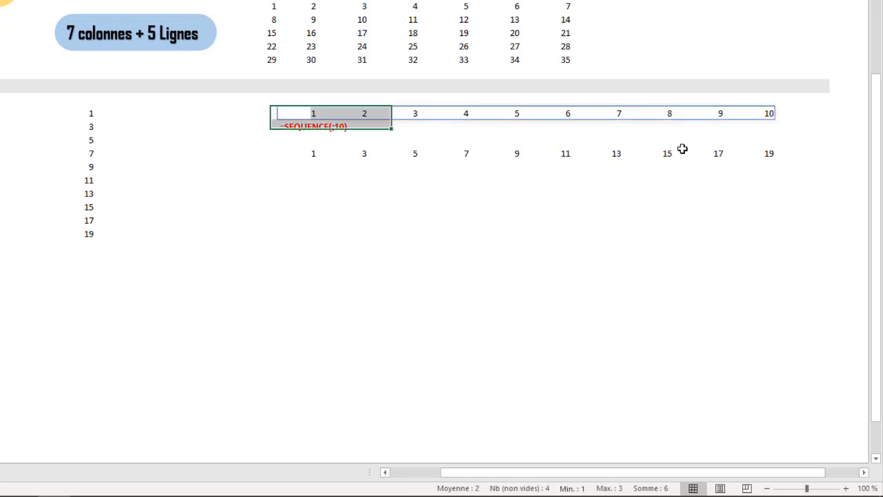
pyautogui.click(309, 210)
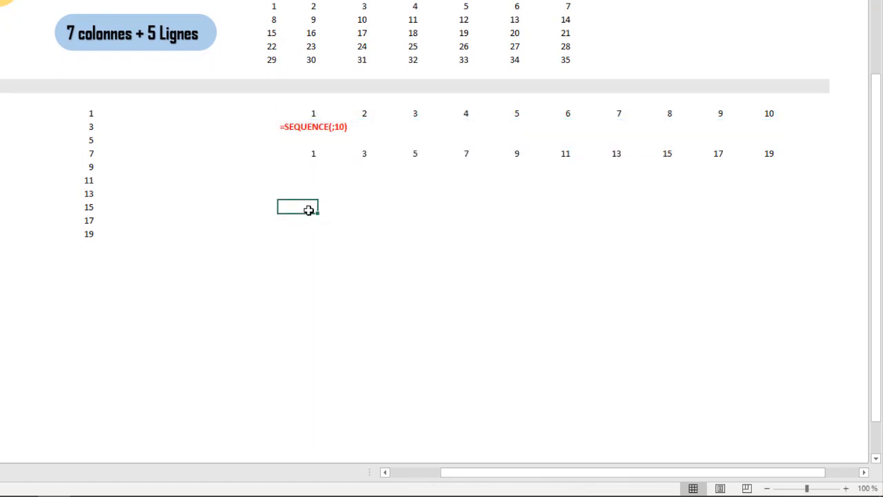
pyautogui.write('=sequ')
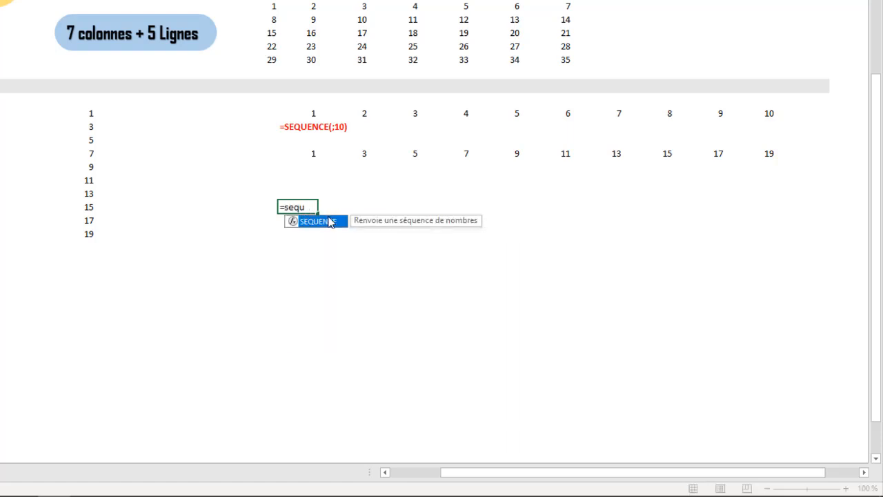
pyautogui.doubleClick(328, 217)
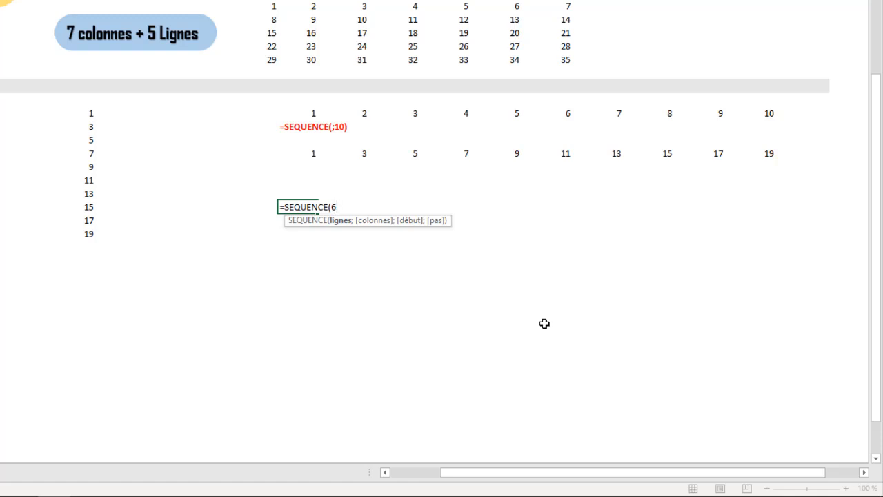
pyautogui.write(';7;')
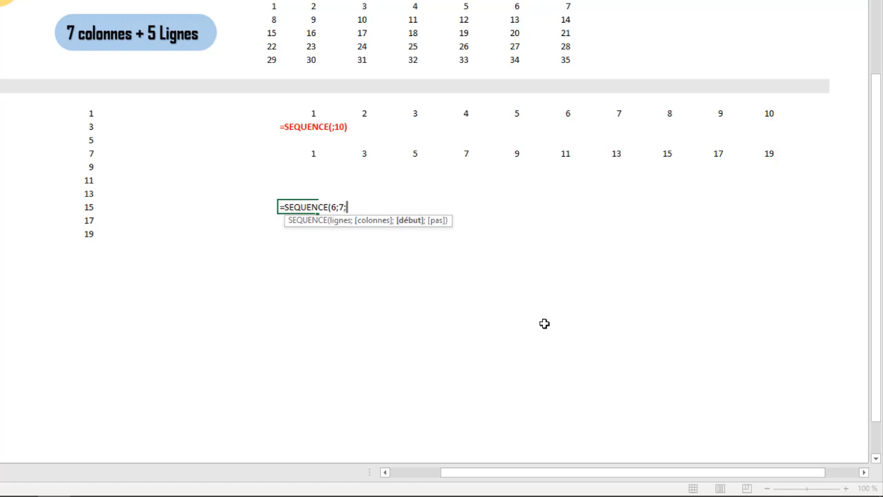
pyautogui.write('1)')
pyautogui.press('Return')
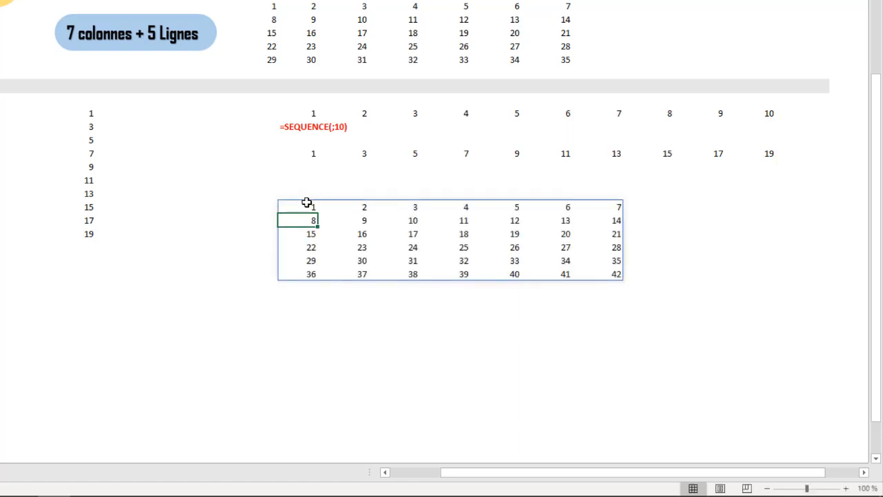
pyautogui.moveTo(308, 205); pyautogui.dragTo(615, 209)
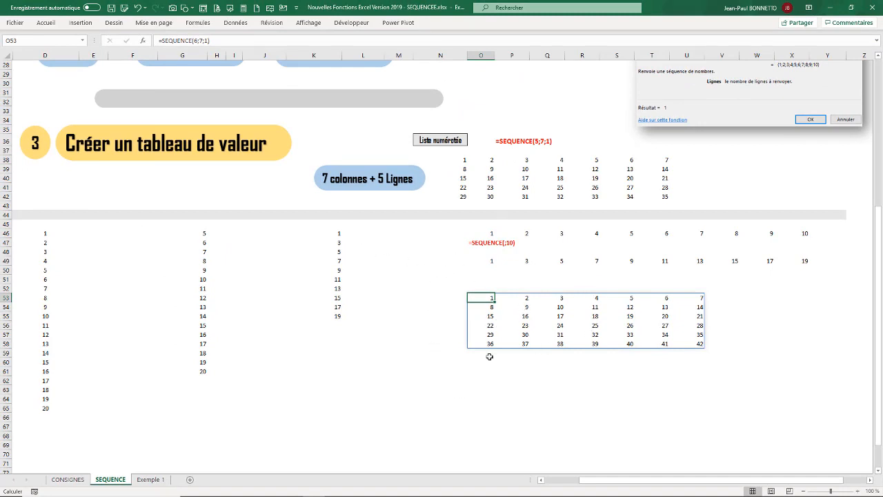
# - Open the Exemple 1 sheet at its beginning and select cell D17 beside the seven-day planning example
pyautogui.click(156, 479)
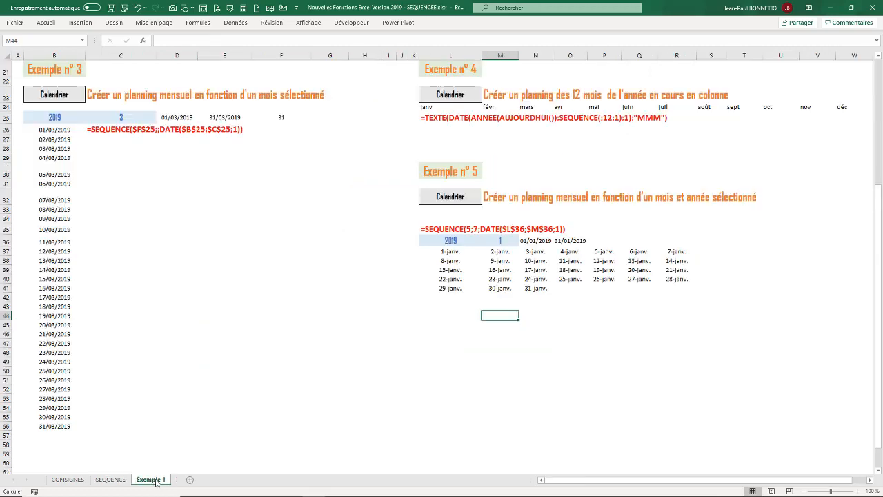
pyautogui.click(203, 269)
pyautogui.scroll(7, 204, 258)
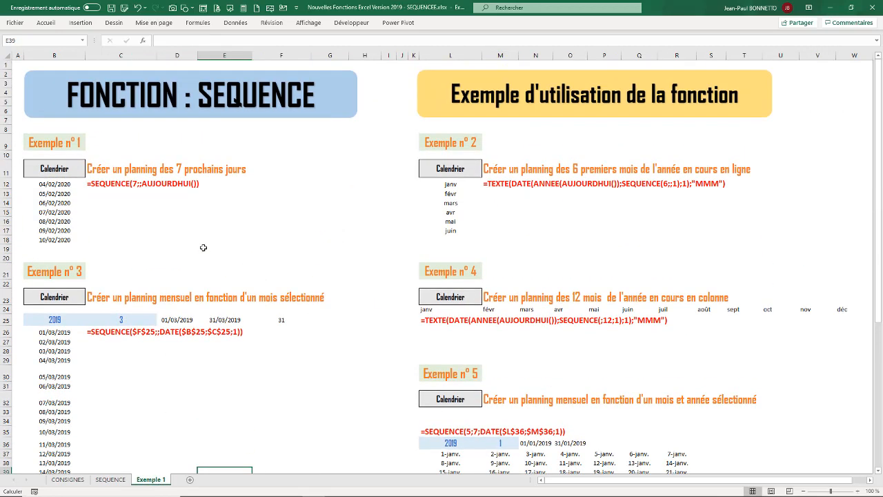
pyautogui.click(187, 233)
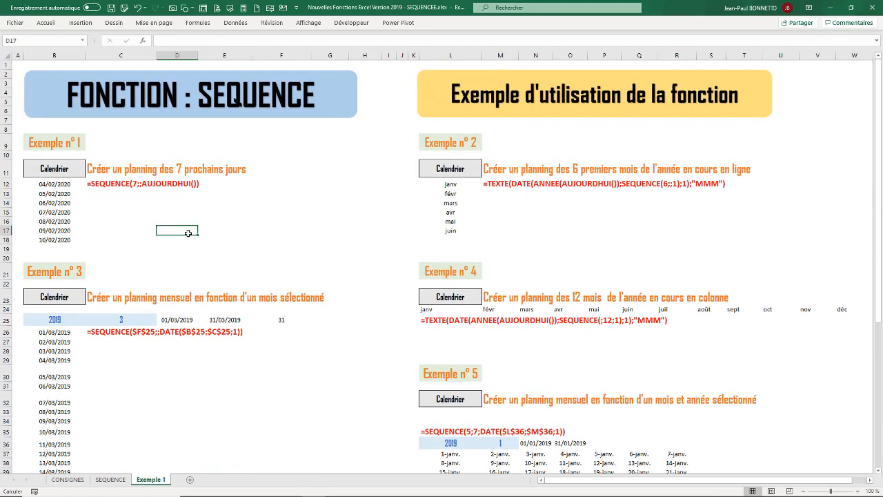